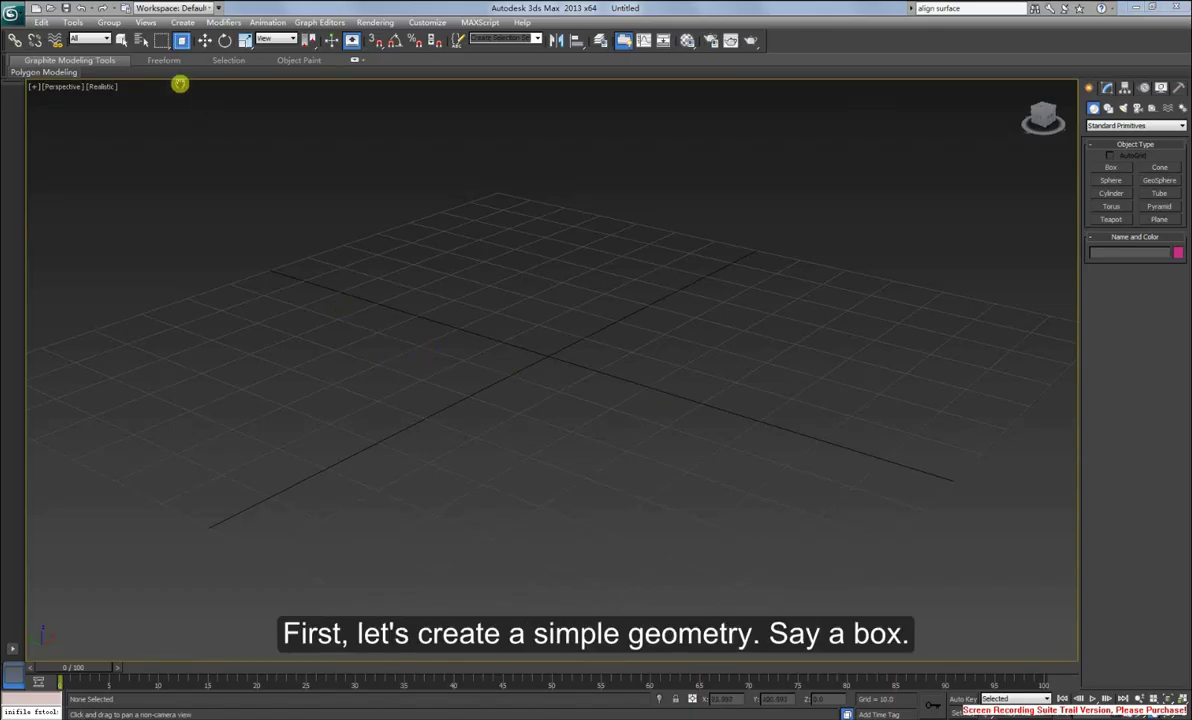
- Create a large box on the grid with some height
click(1125, 166)
mouse_move(313, 412)
mouse_down()
mouse_move(388, 474)
mouse_move(876, 295)
mouse_up()
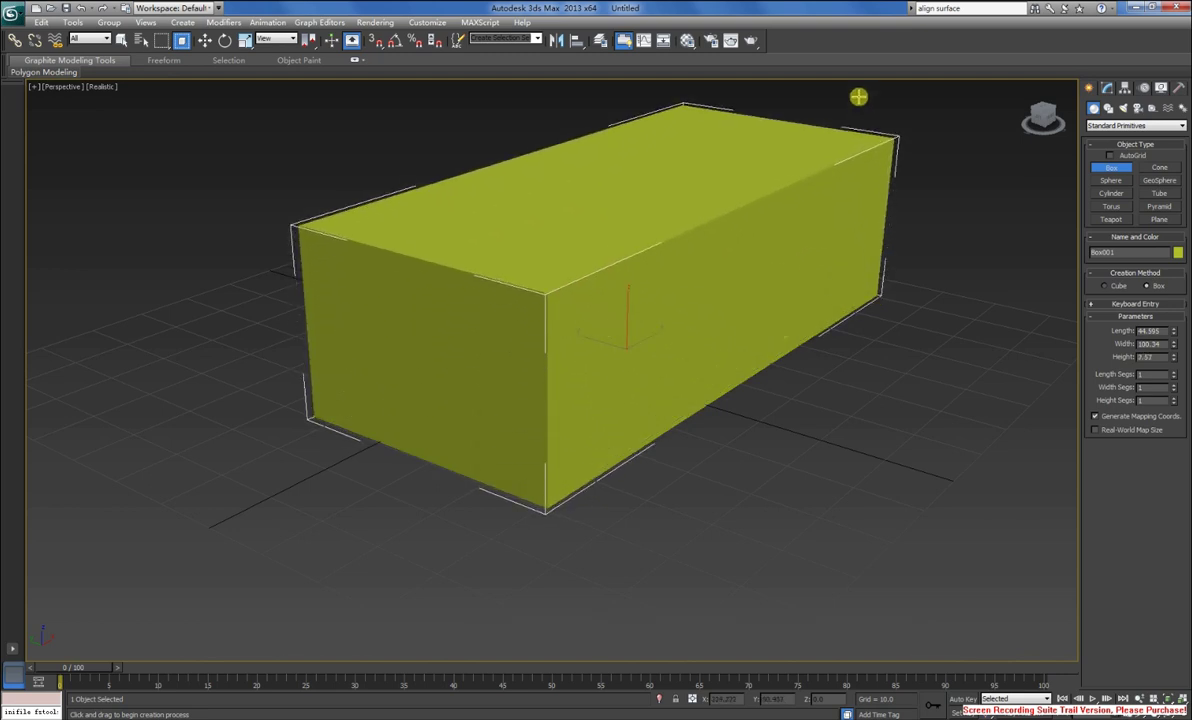
click(906, 133)
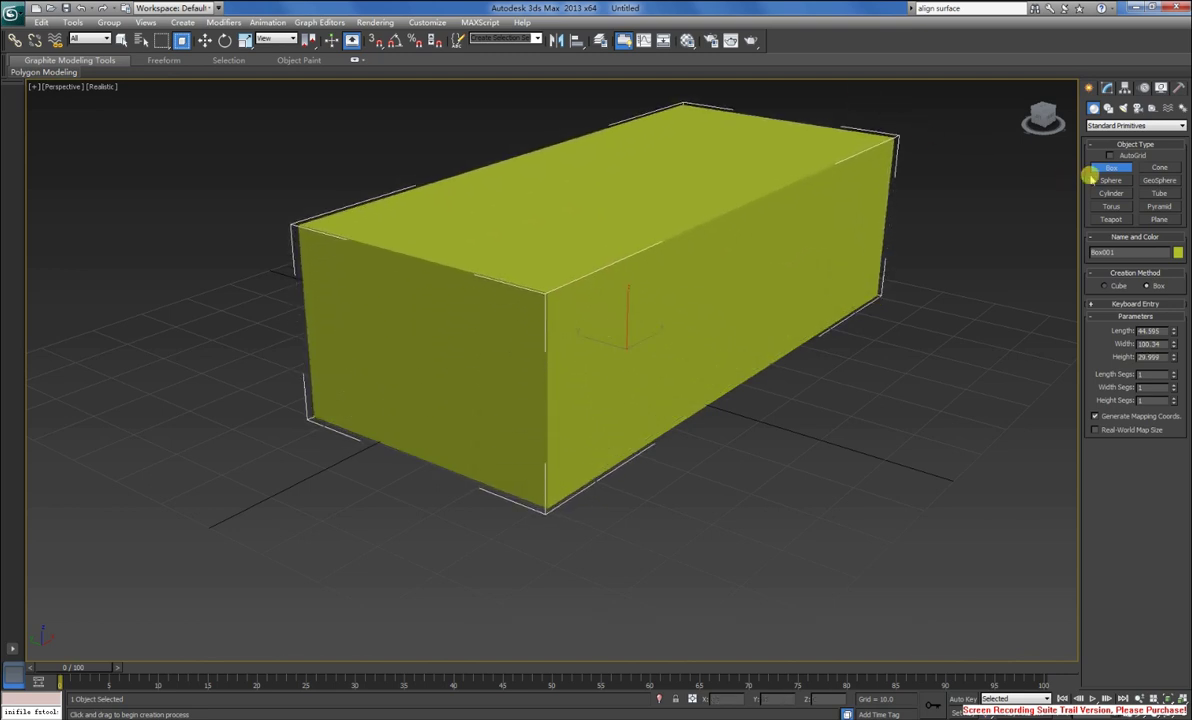
- Create a small pointed cone, Cone001, in front of the box
click(1157, 167)
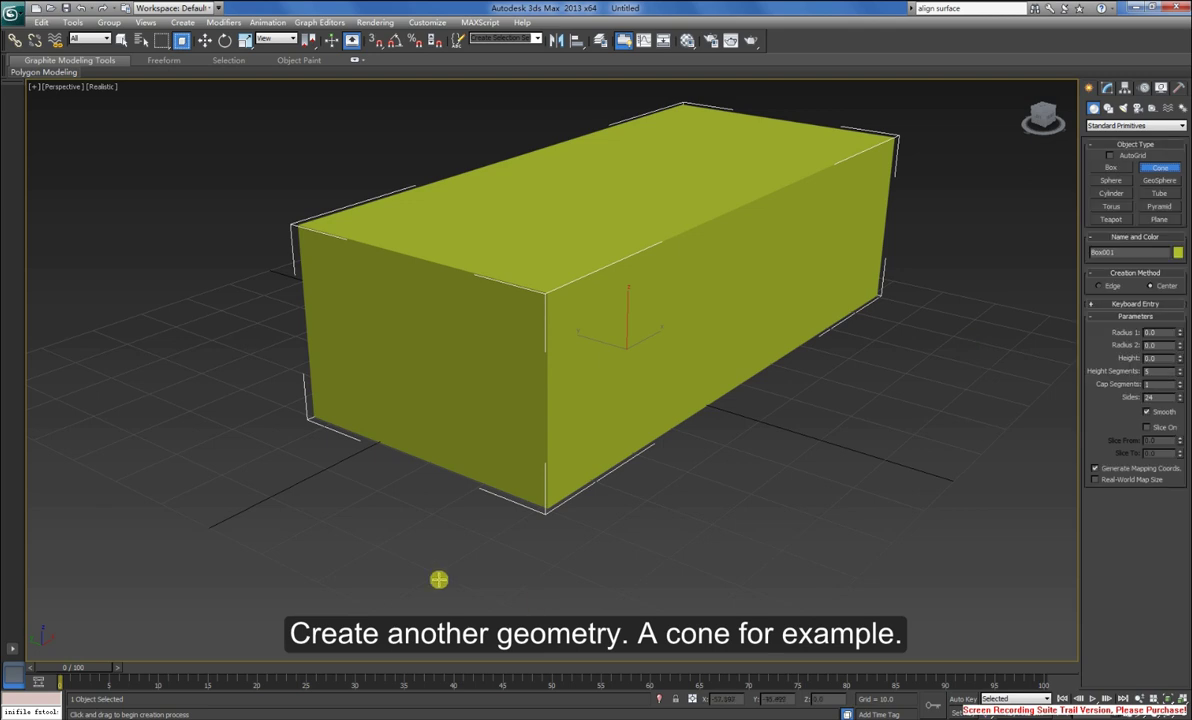
drag(388, 585, 412, 592)
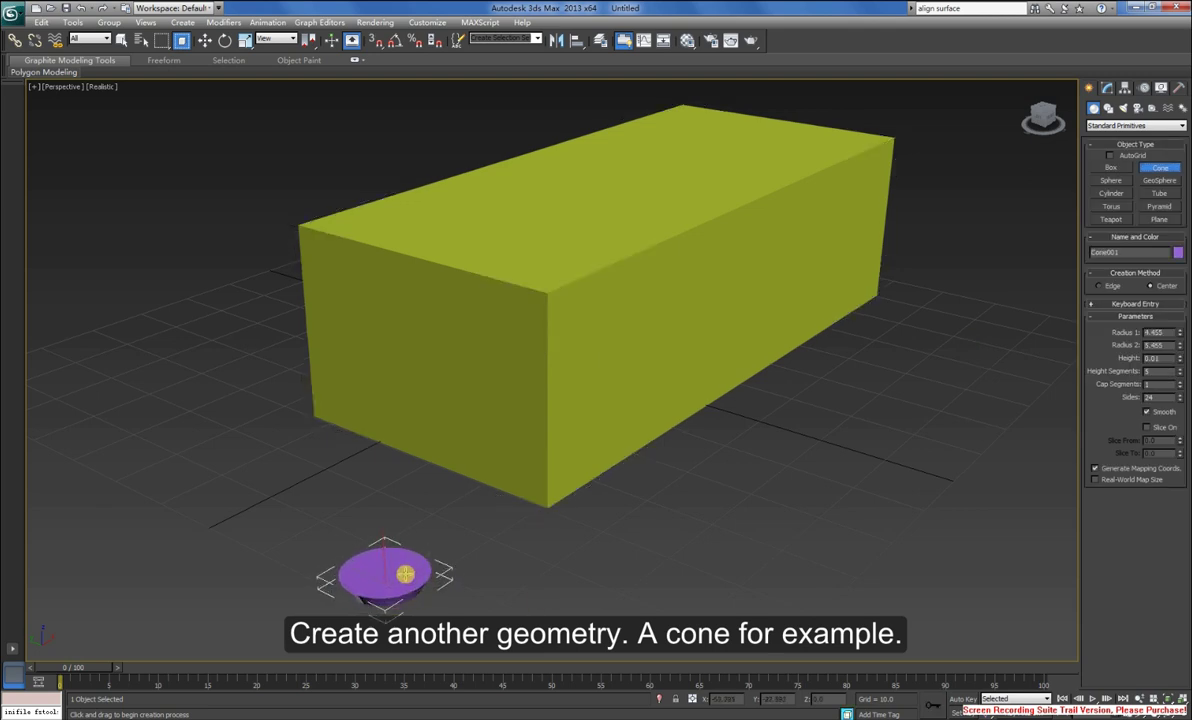
click(396, 556)
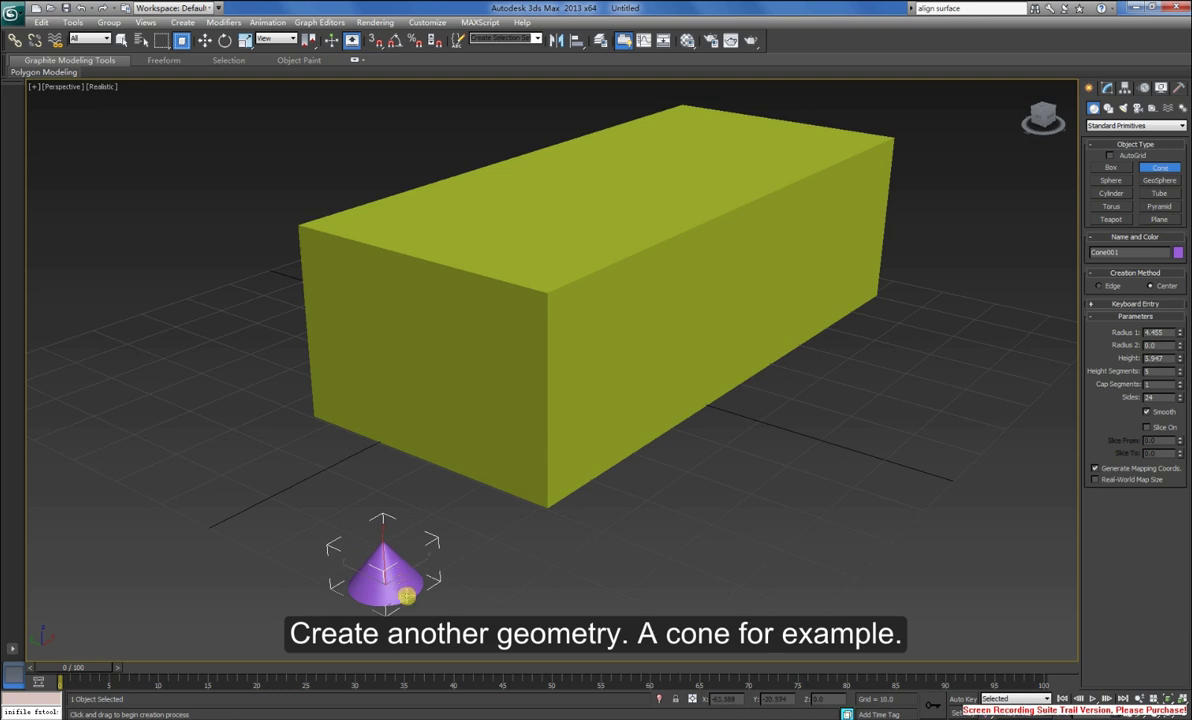
click(416, 593)
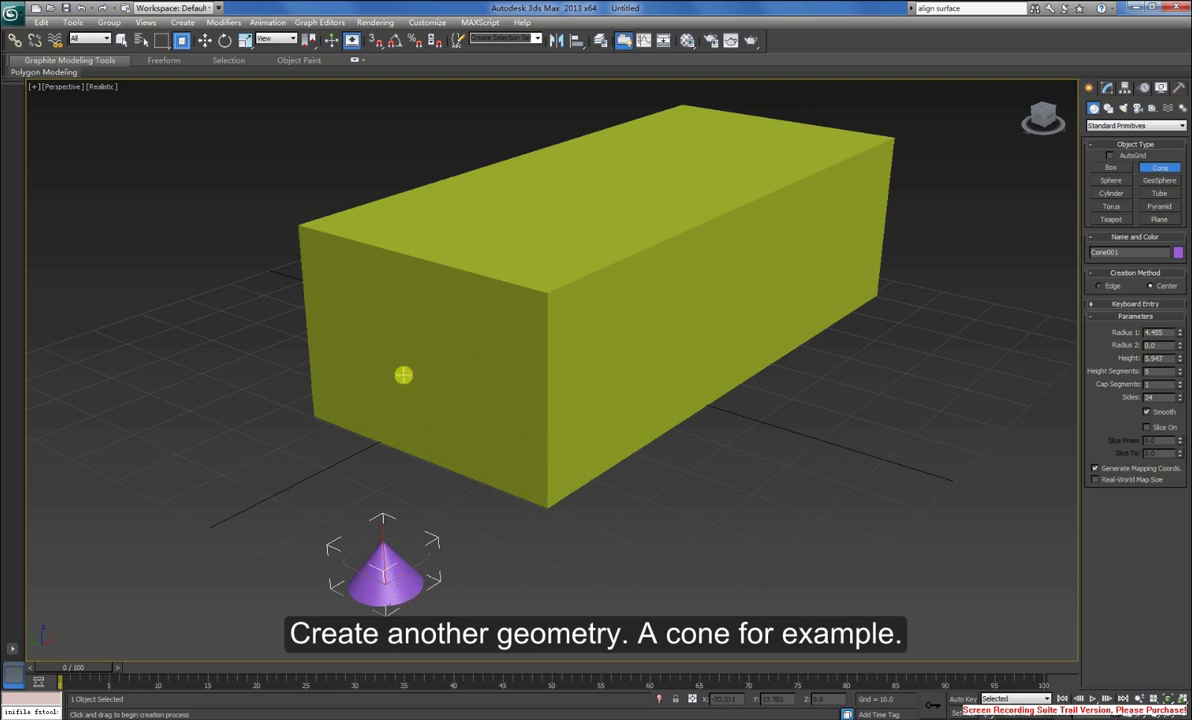
- With angle snap on, rotate the cone 90° and clone a rotated Copy, Cone002
click(395, 42)
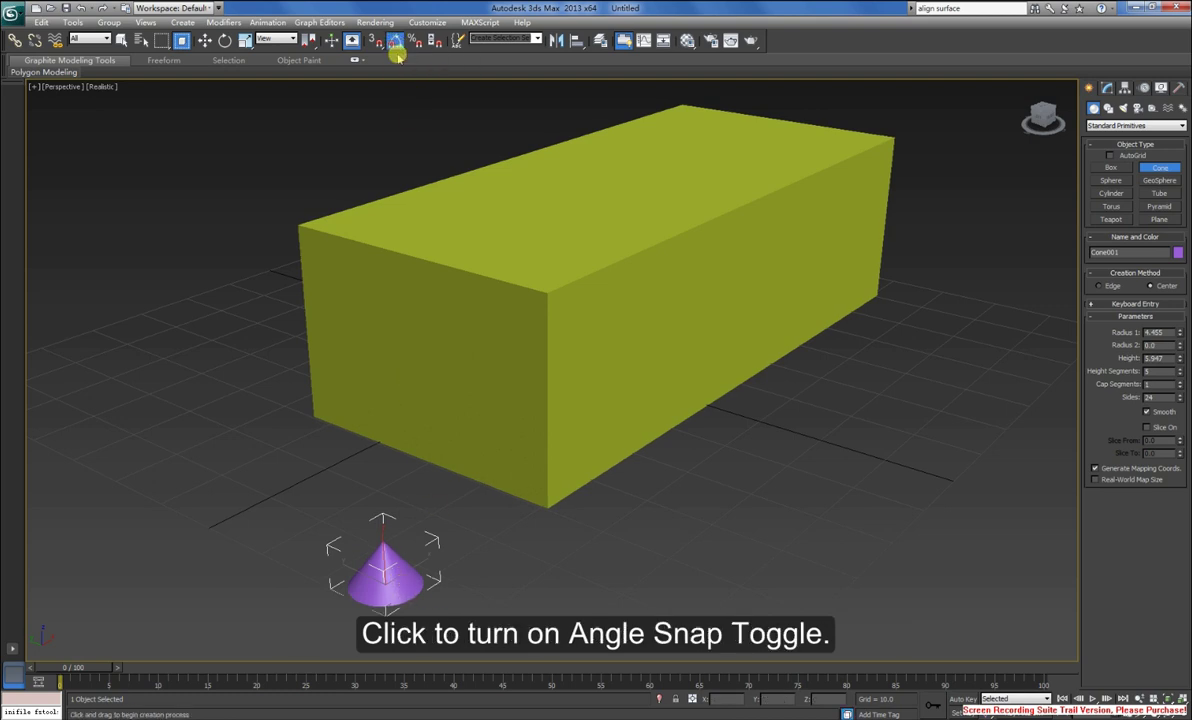
click(224, 40)
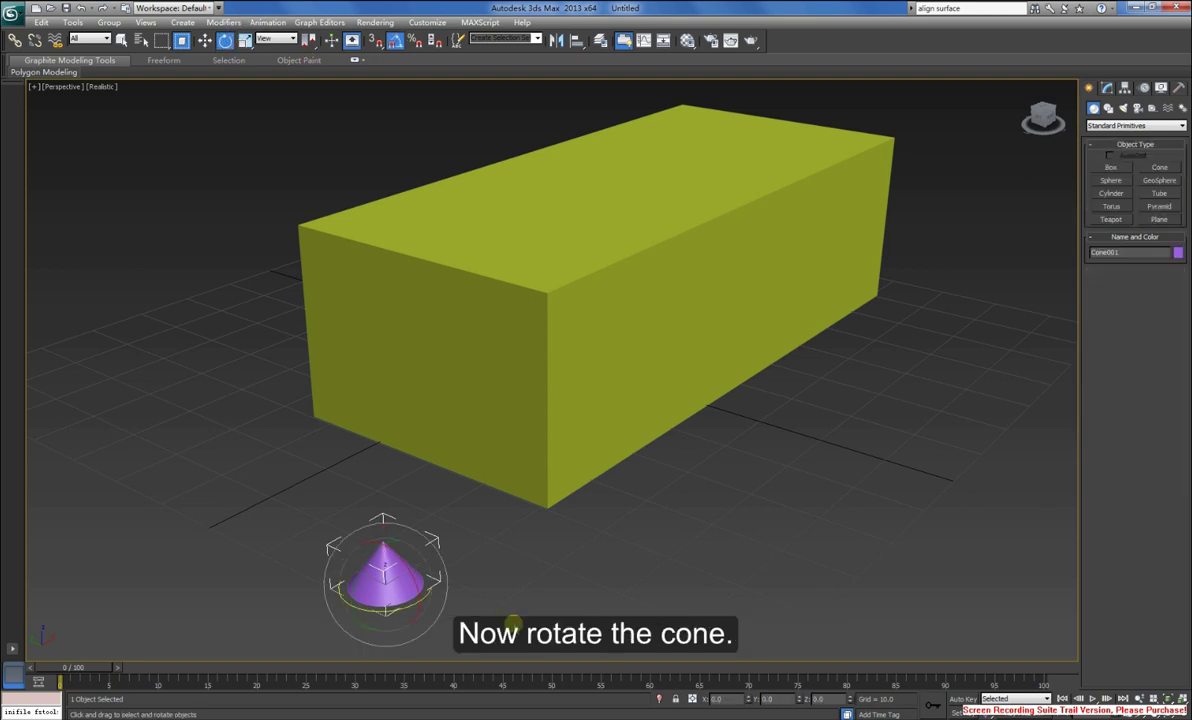
drag(347, 598, 378, 548)
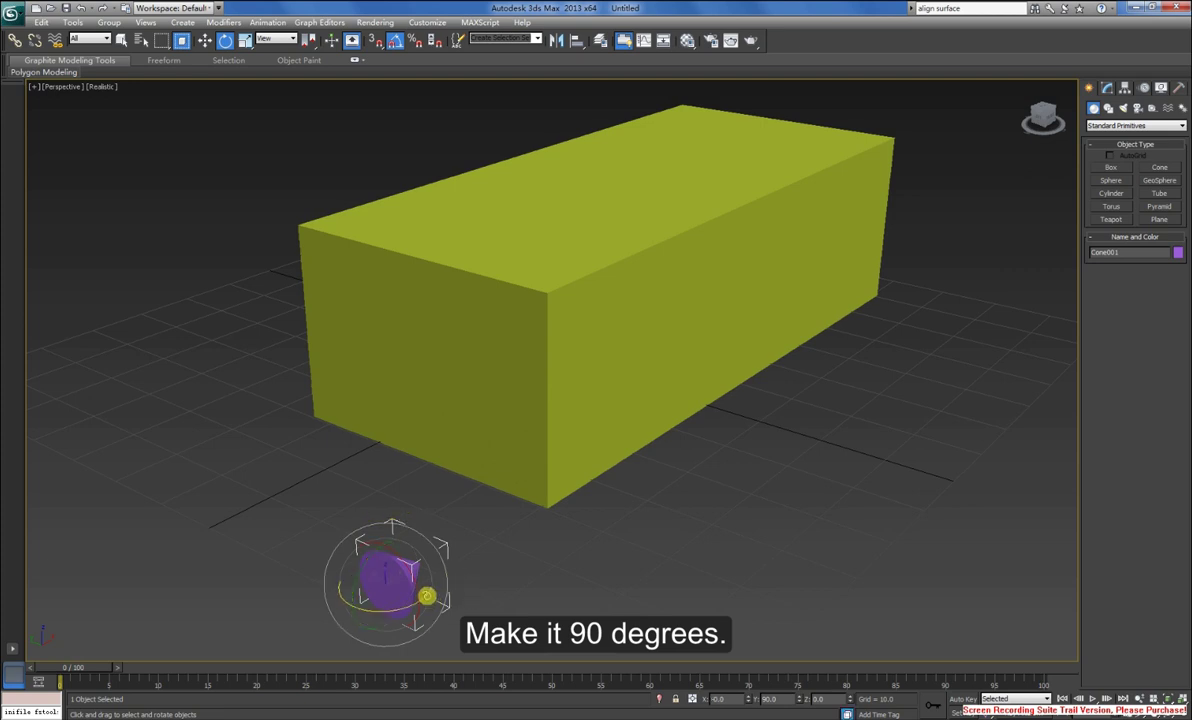
shift+drag(427, 596, 430, 532)
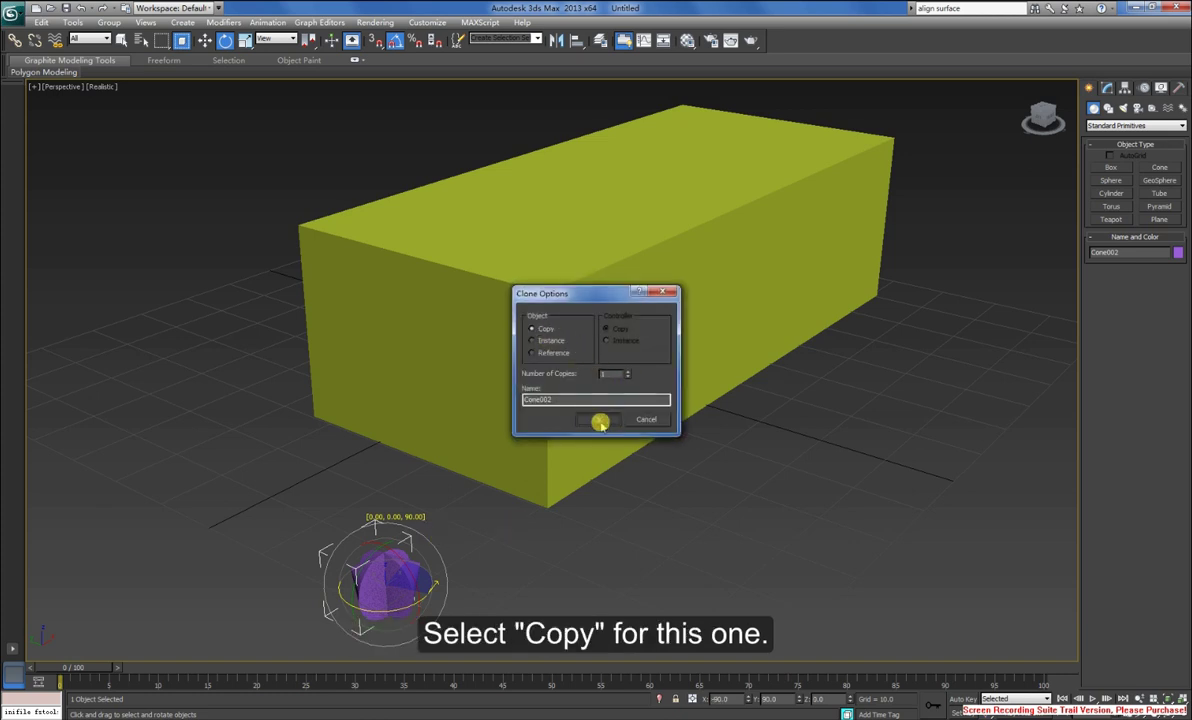
click(599, 421)
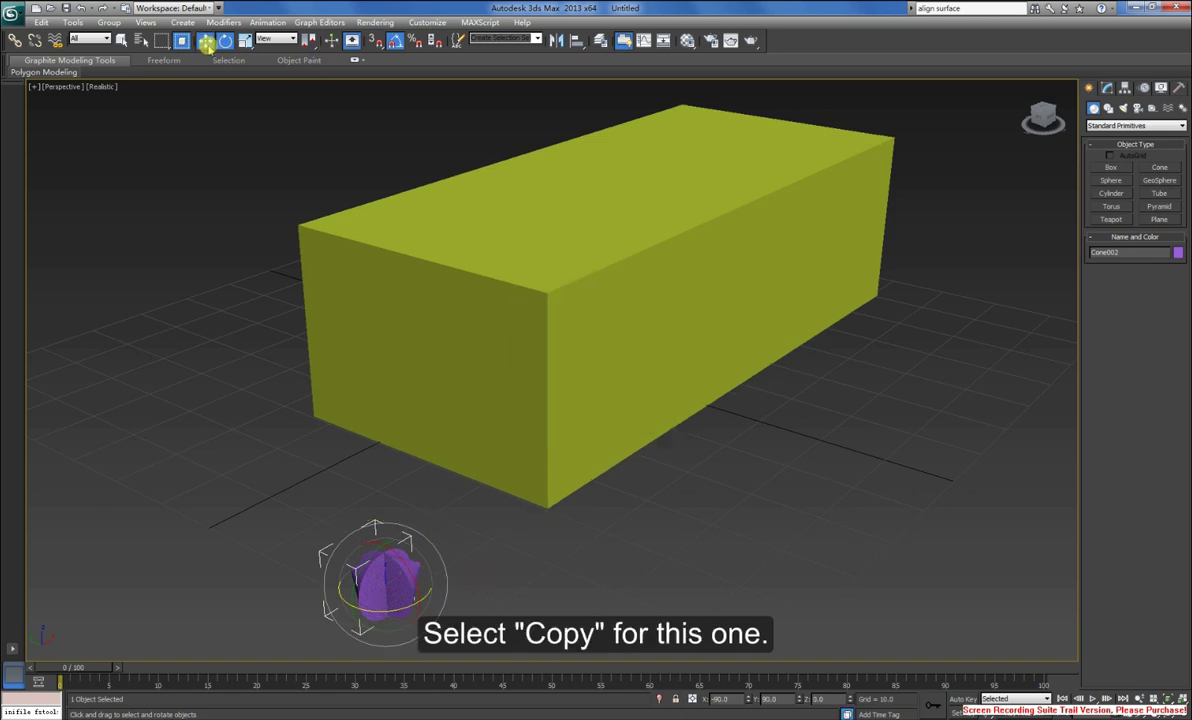
click(206, 43)
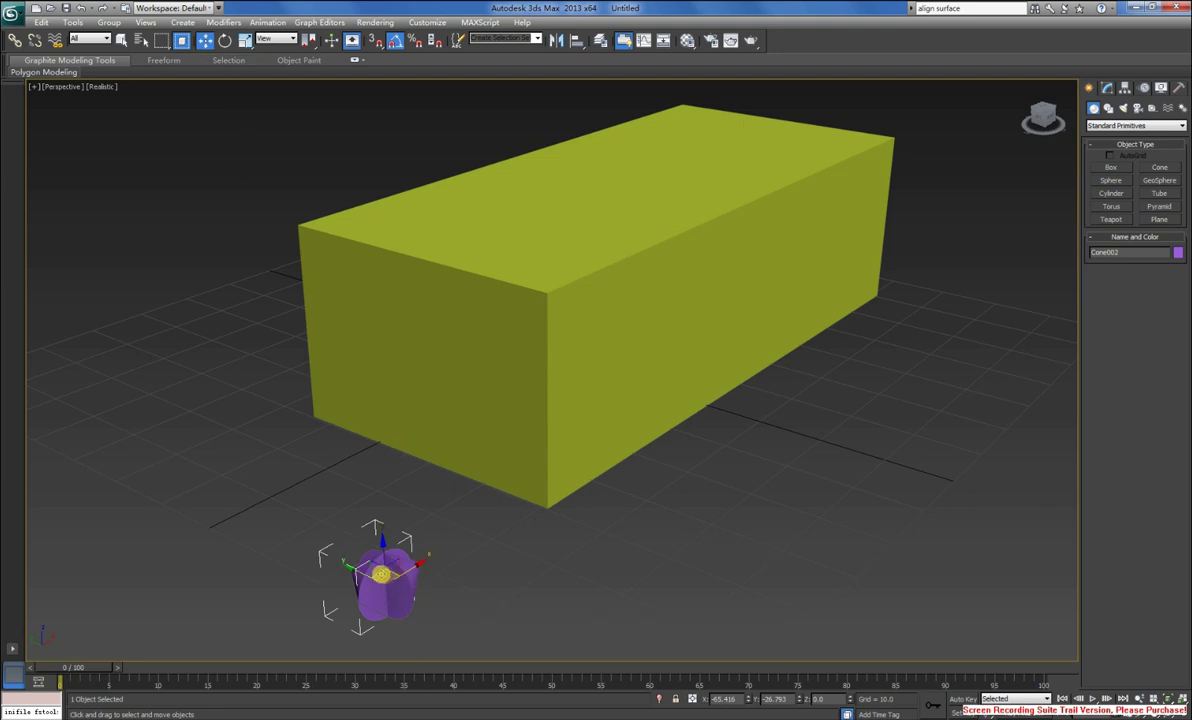
- Move Cone002 toward the box and widen its Radius 1 to about 5.4
drag(393, 575, 692, 483)
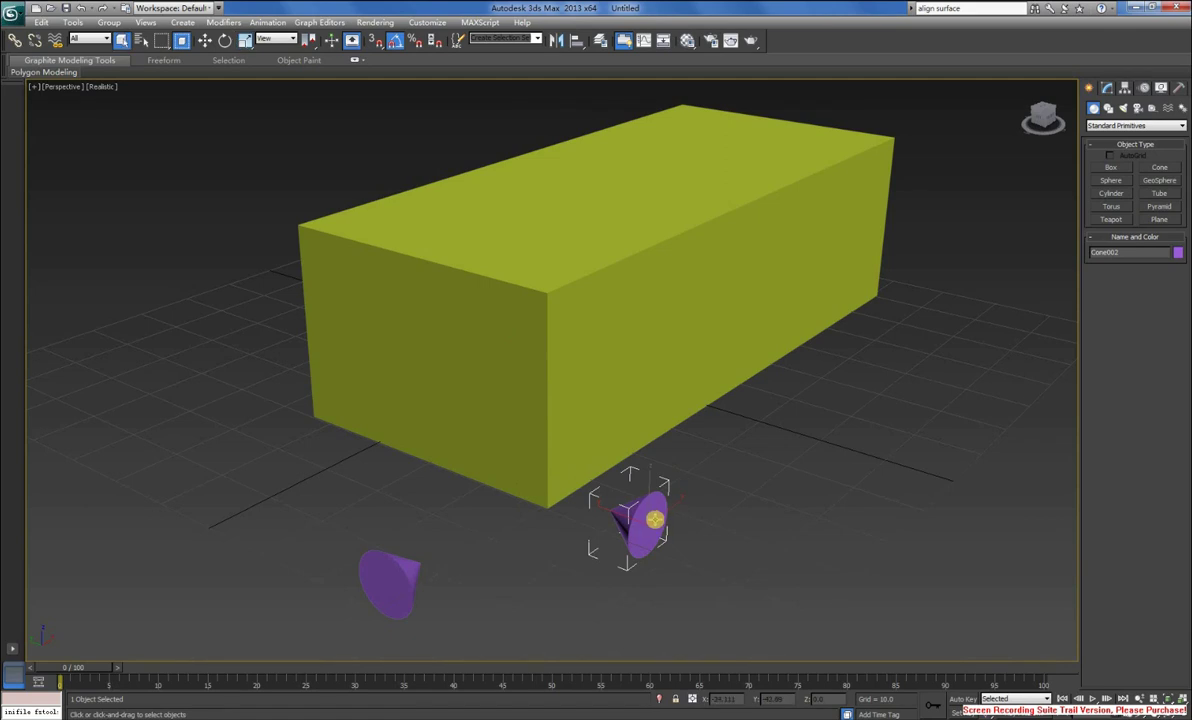
click(1107, 89)
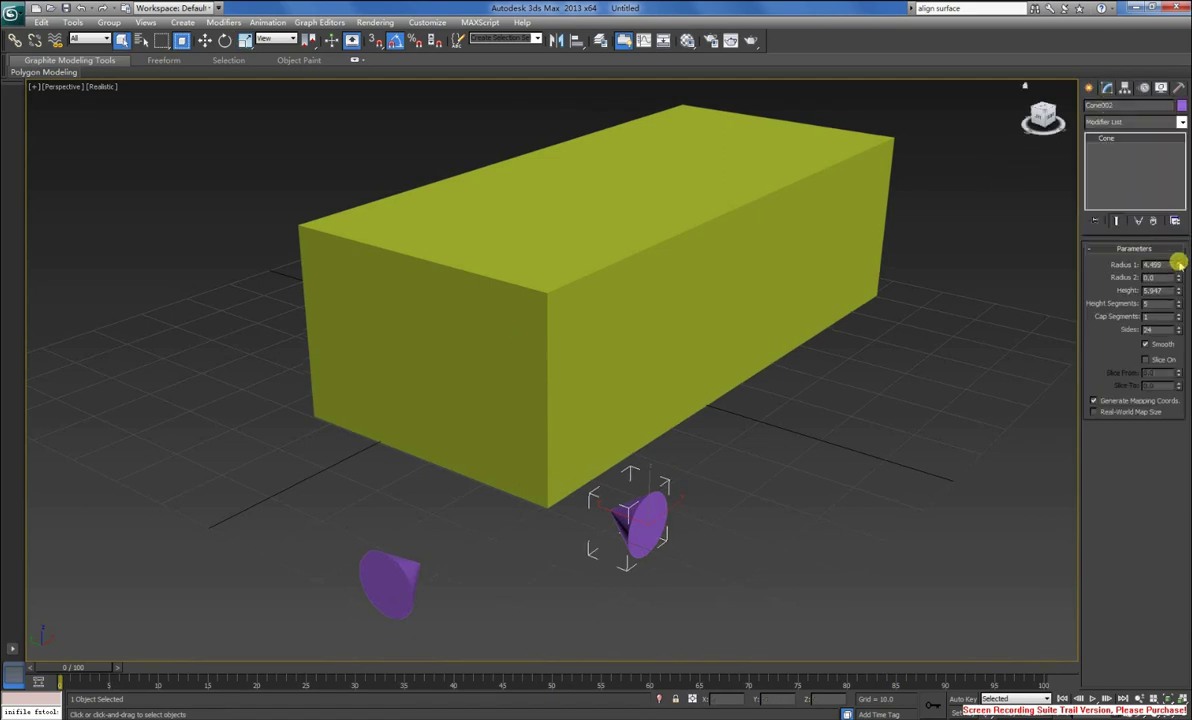
mouse_move(1180, 262)
mouse_down()
mouse_move(1177, 282)
mouse_move(1183, 245)
mouse_up()
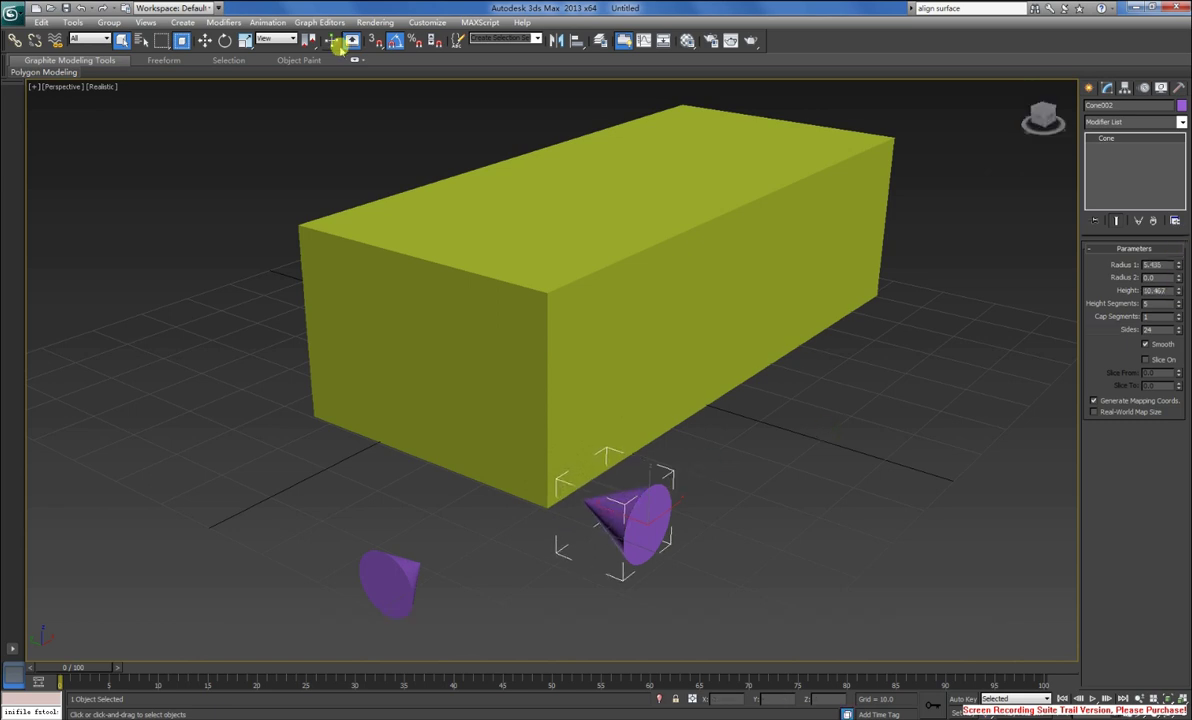
- Slide Cone002 into the box's lower front corner and raise Radius 1 to about 8
click(204, 40)
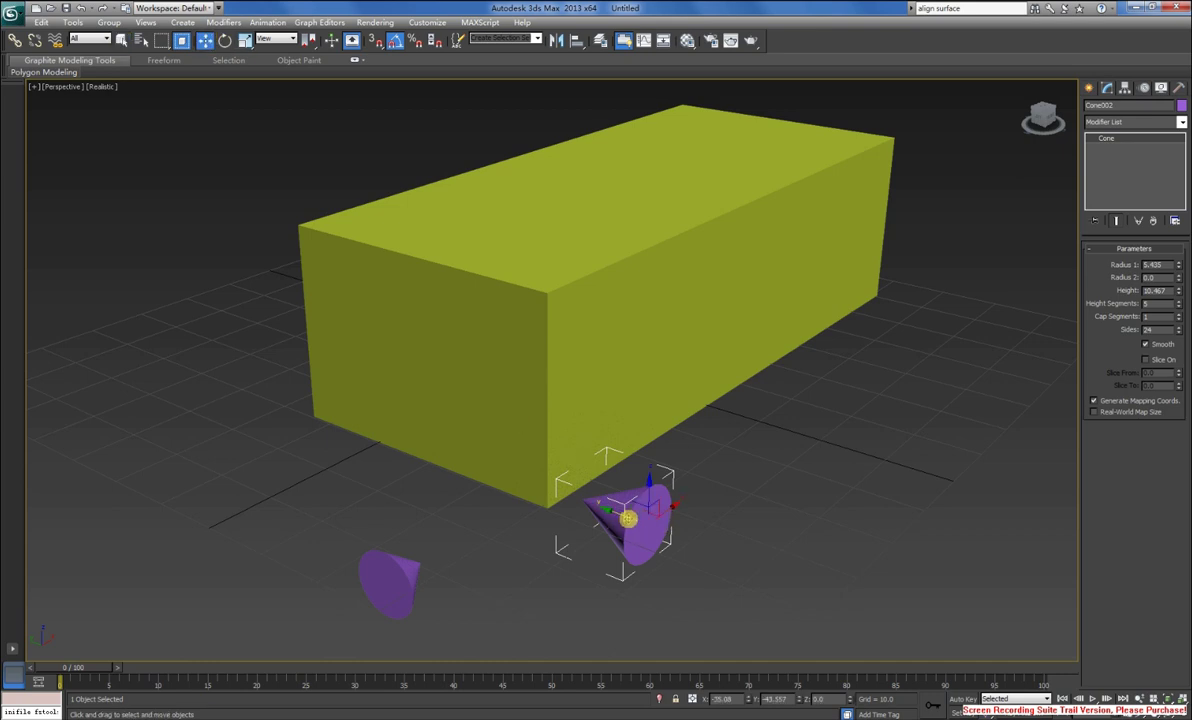
drag(628, 518, 614, 485)
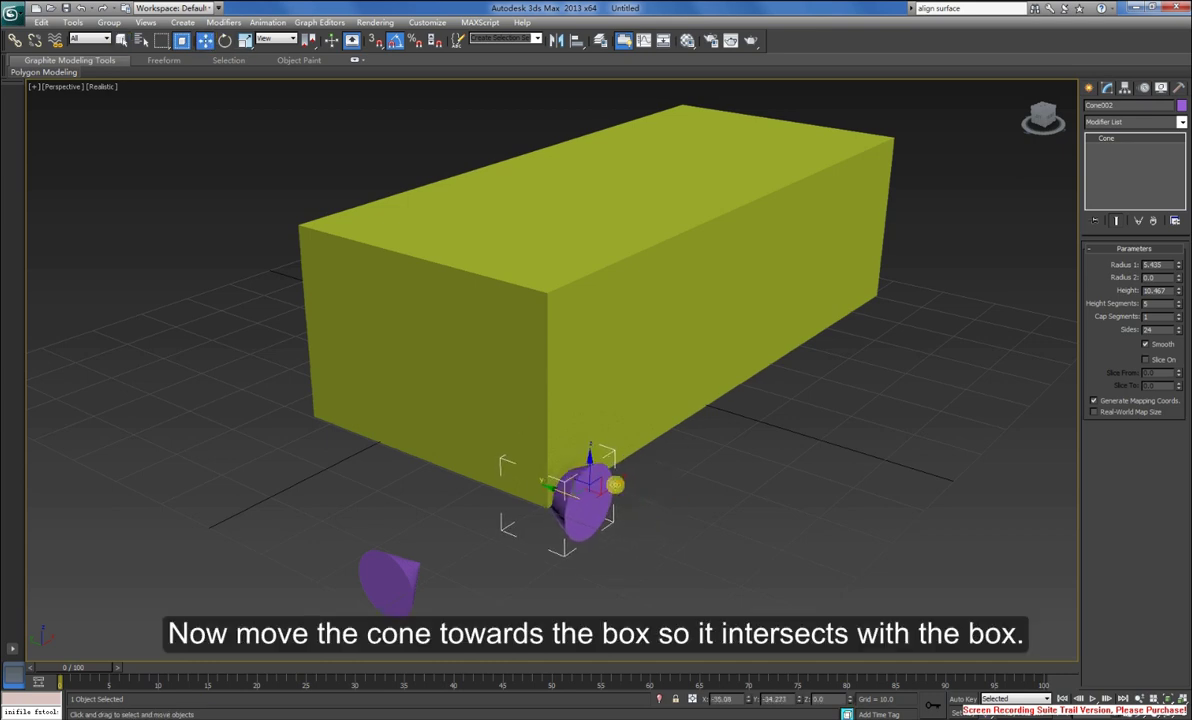
mouse_move(619, 483)
mouse_down()
mouse_move(604, 447)
mouse_move(567, 473)
mouse_up()
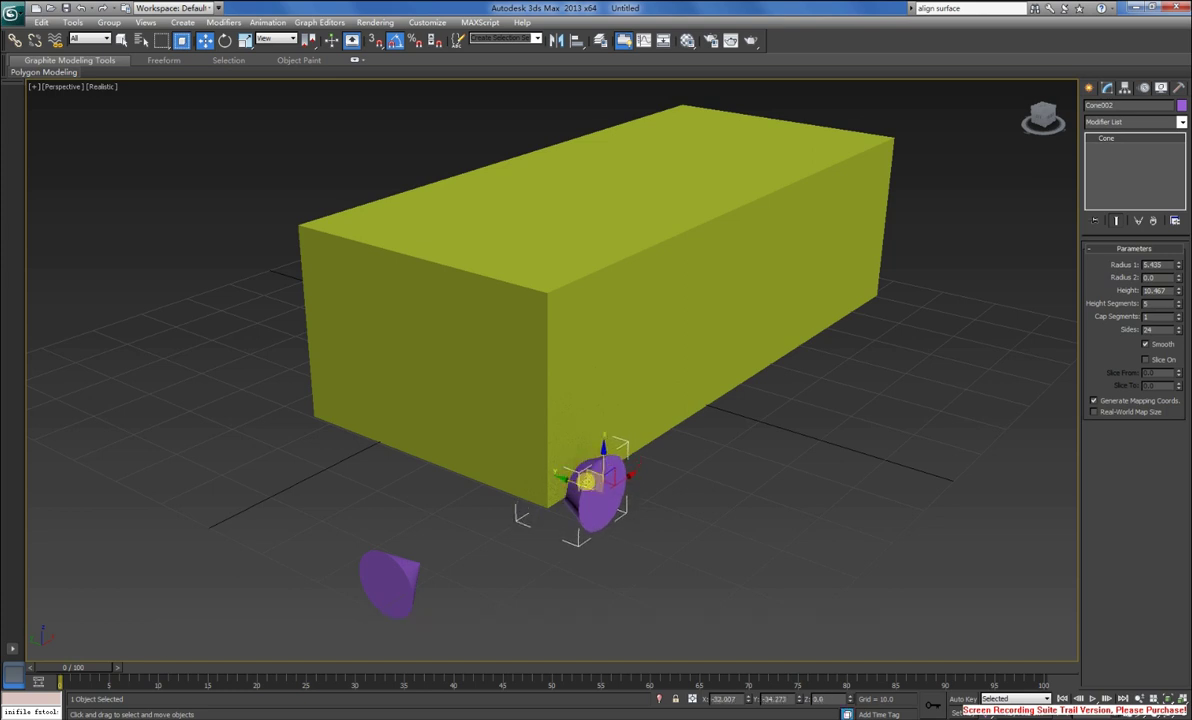
drag(603, 470, 548, 487)
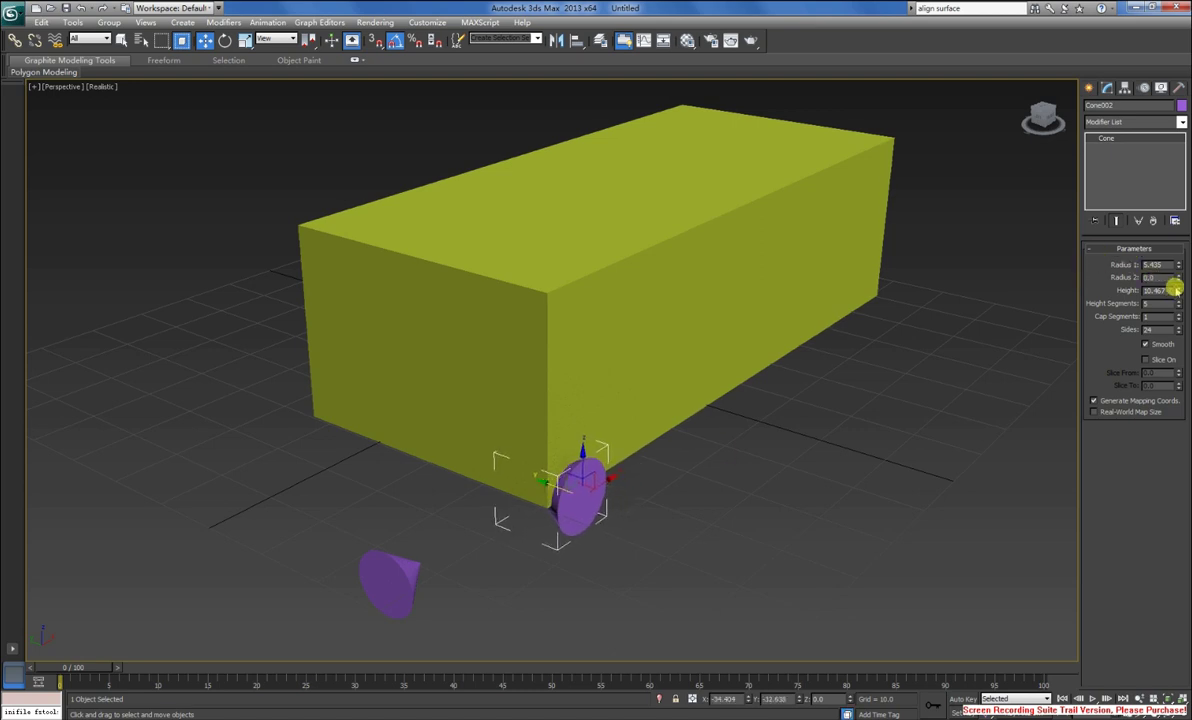
drag(1178, 263, 1186, 231)
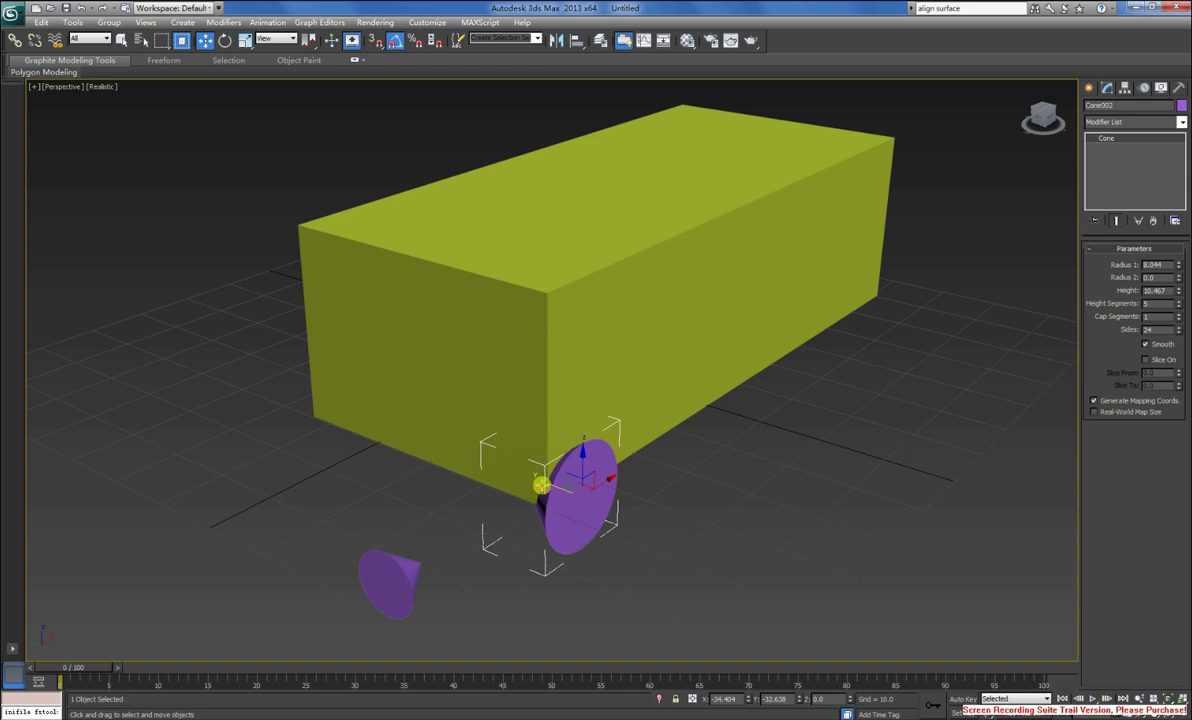
- Nudge the box and cone so the cone sits against the box's lower front edge
click(551, 486)
drag(551, 486, 561, 498)
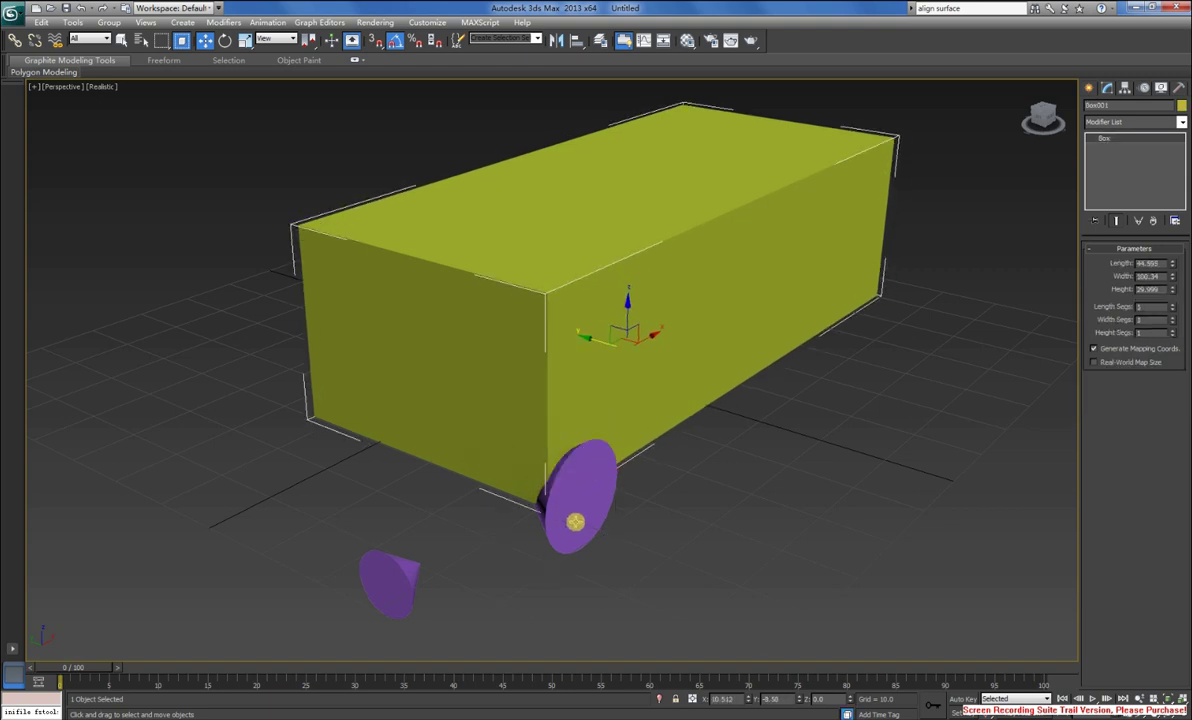
click(575, 521)
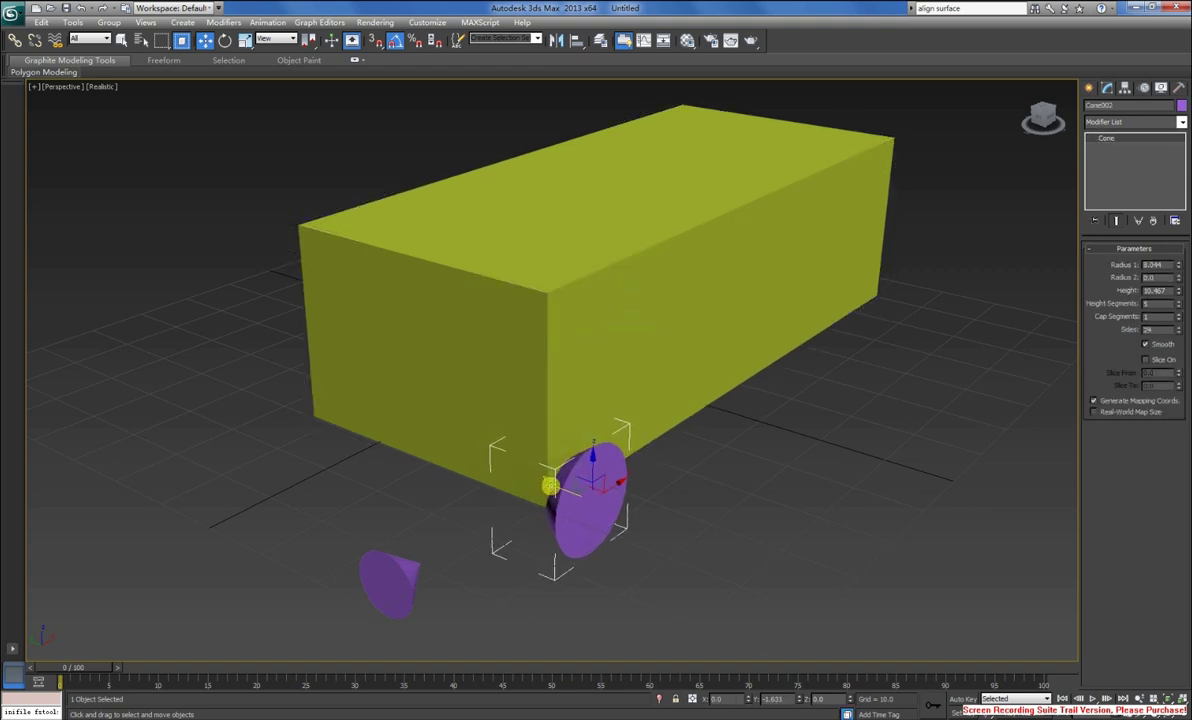
drag(613, 486, 620, 485)
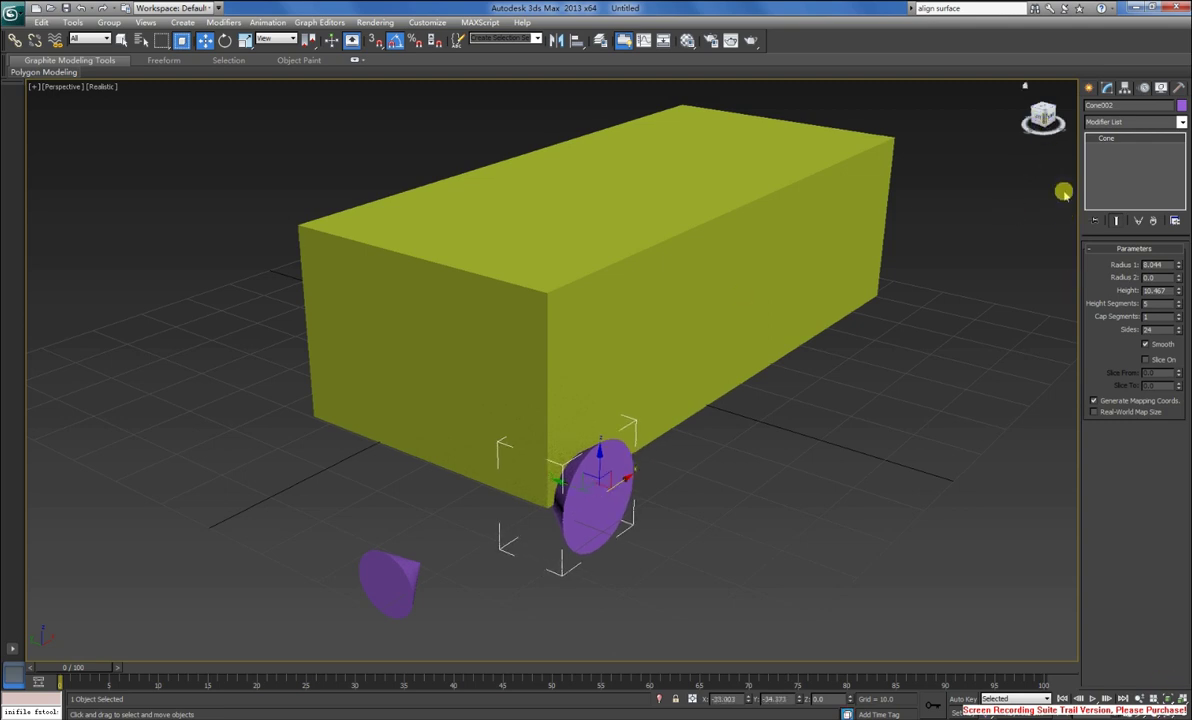
- Clone the enlarged cone as instances along the box's bottom edge
drag(1024, 86, 975, 110)
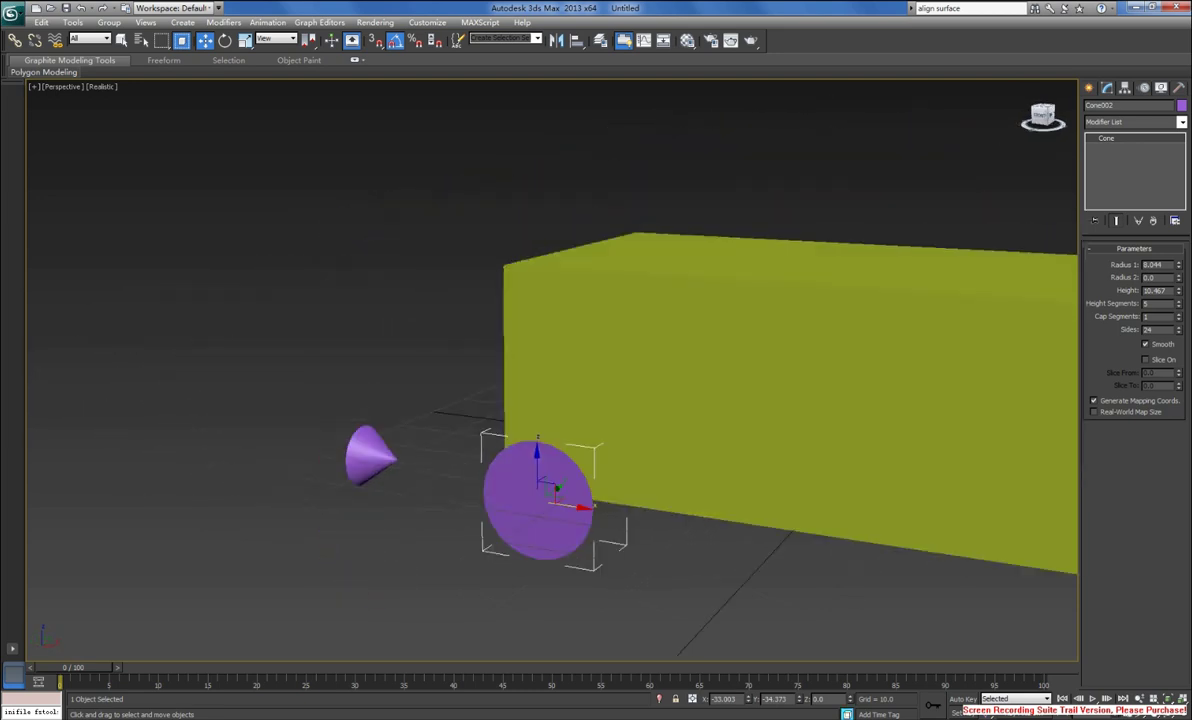
alt+middle_drag(488, 428, 639, 479)
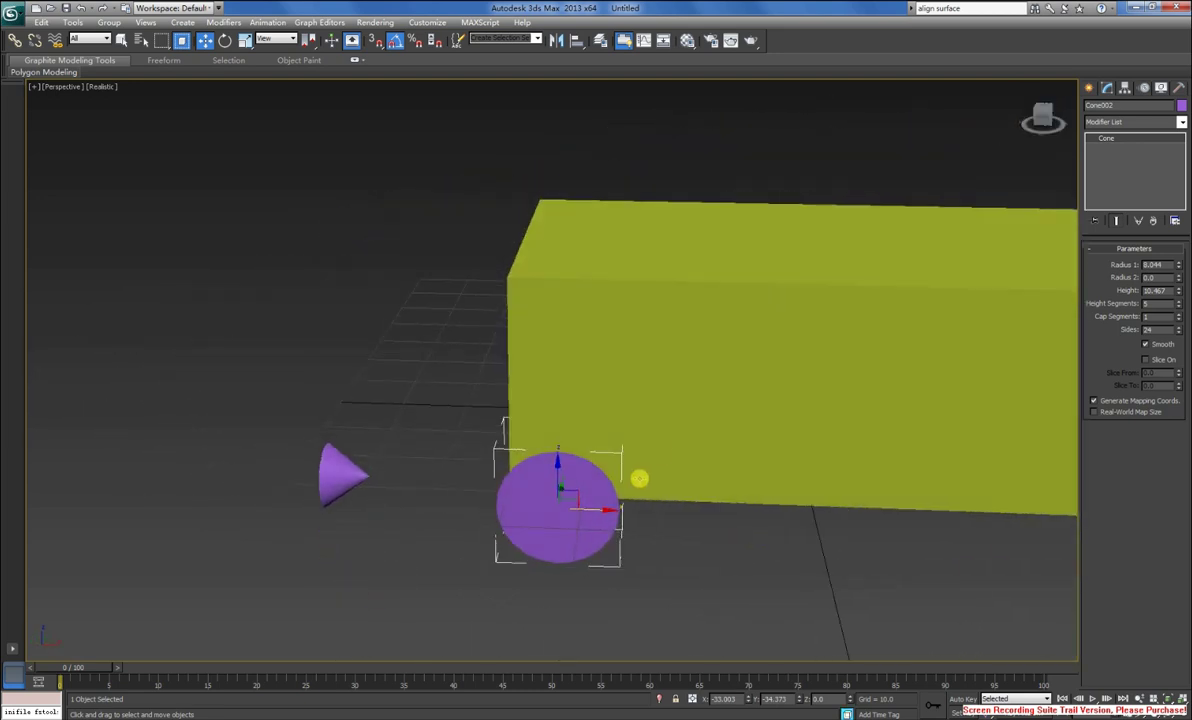
shift+drag(609, 510, 733, 514)
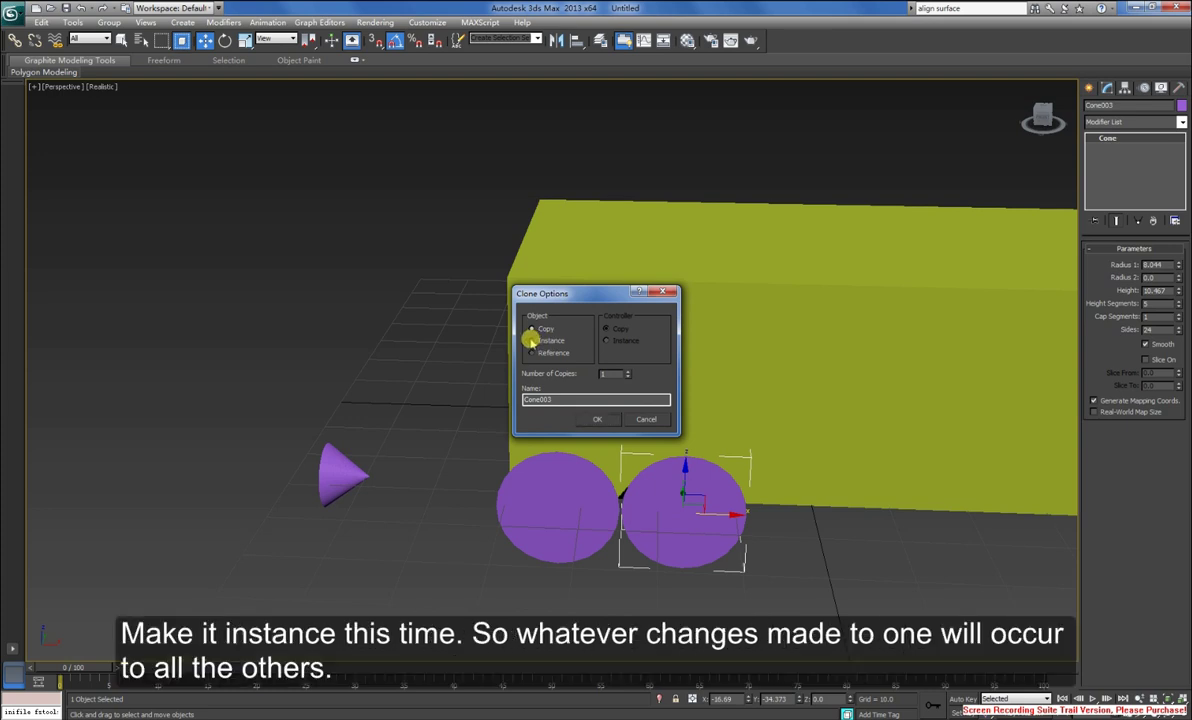
drag(622, 376, 586, 373)
click(598, 424)
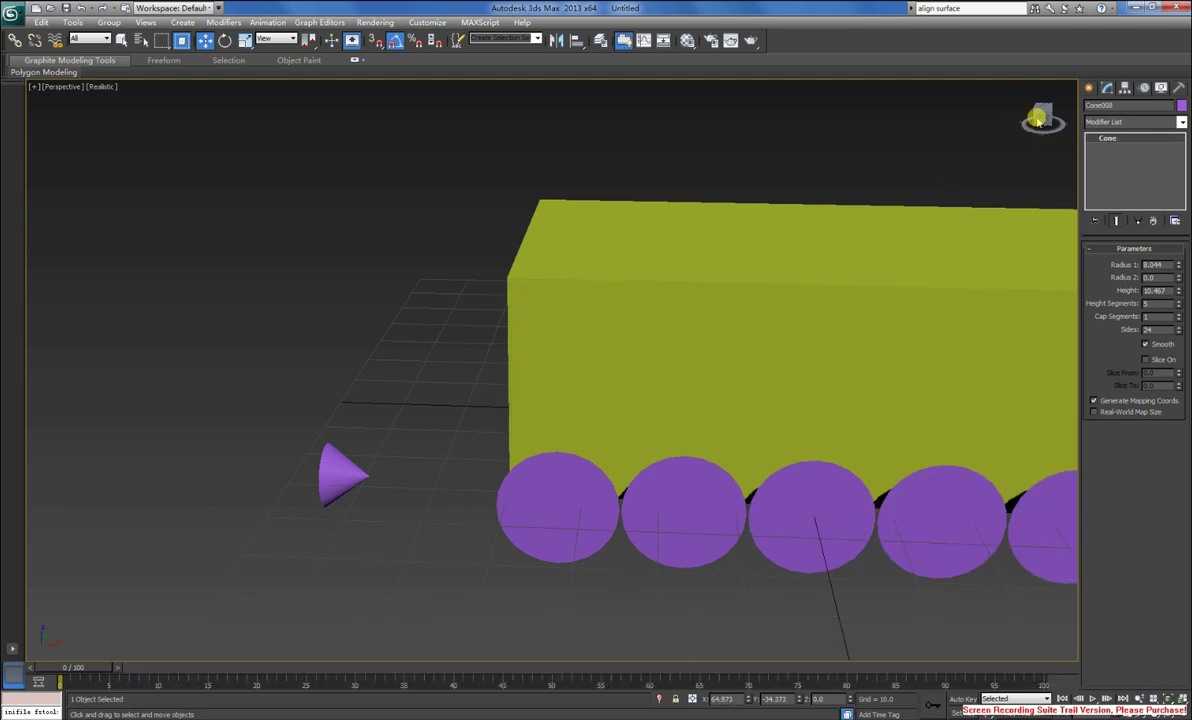
- Delete the extra cone at the row's end, leaving six wheels
drag(1037, 118, 990, 170)
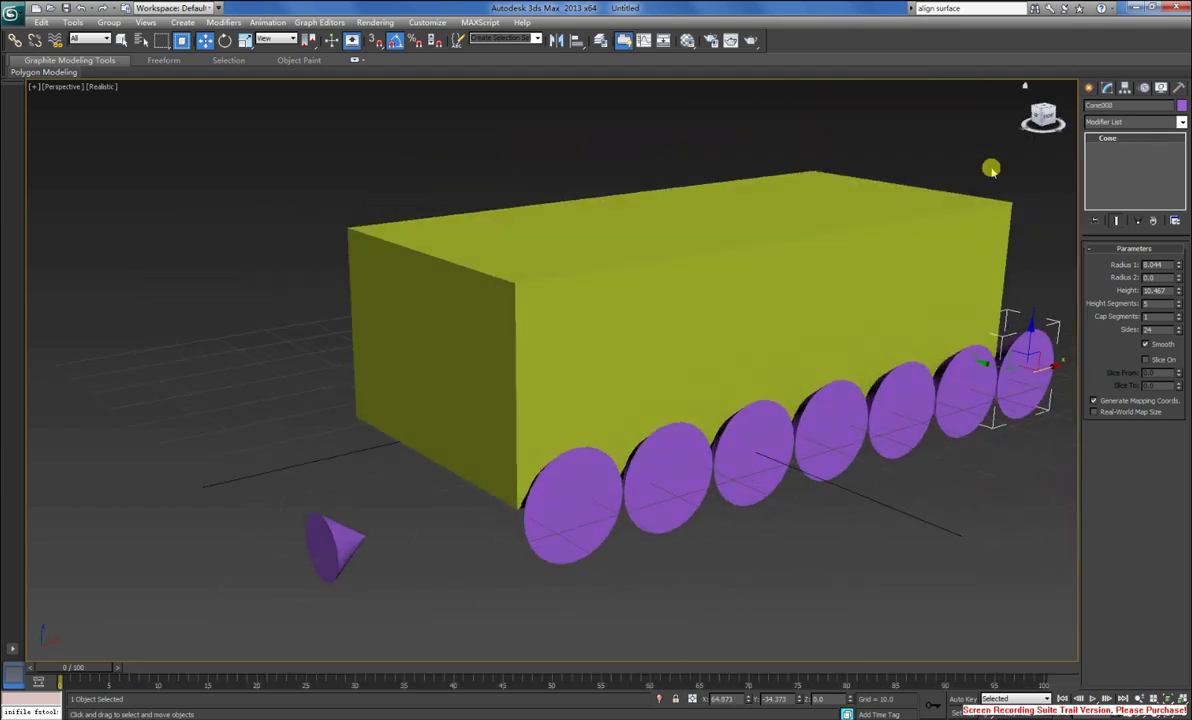
click(124, 41)
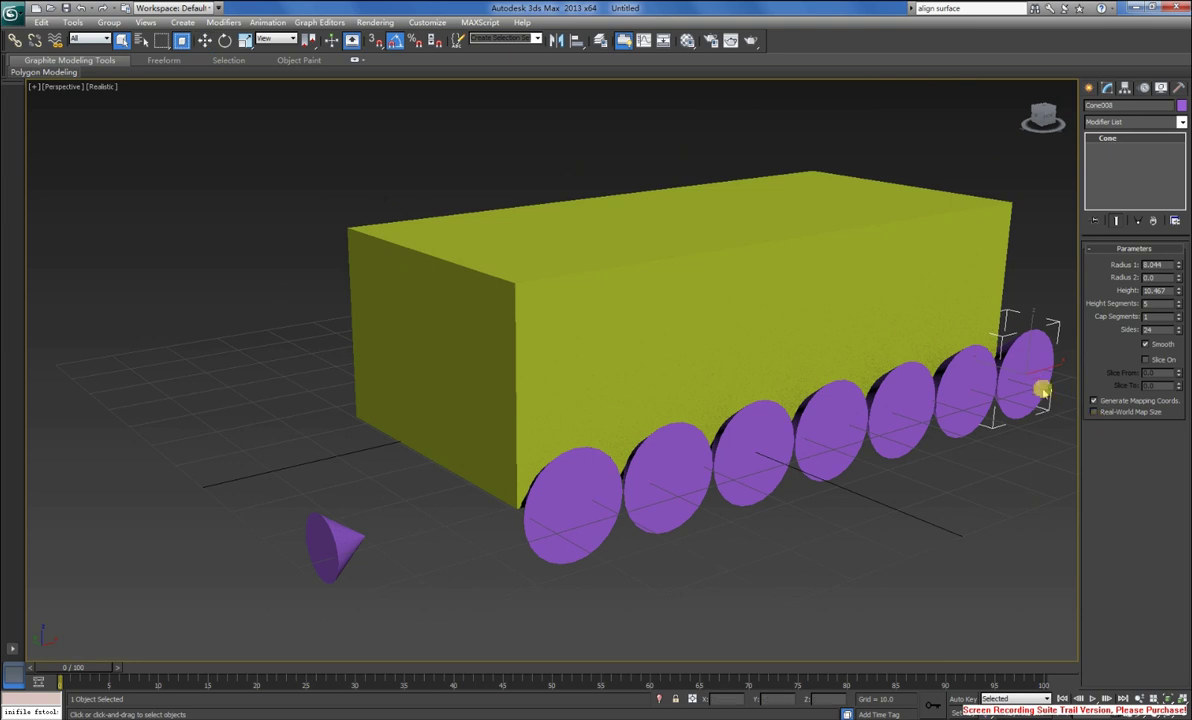
key(Delete)
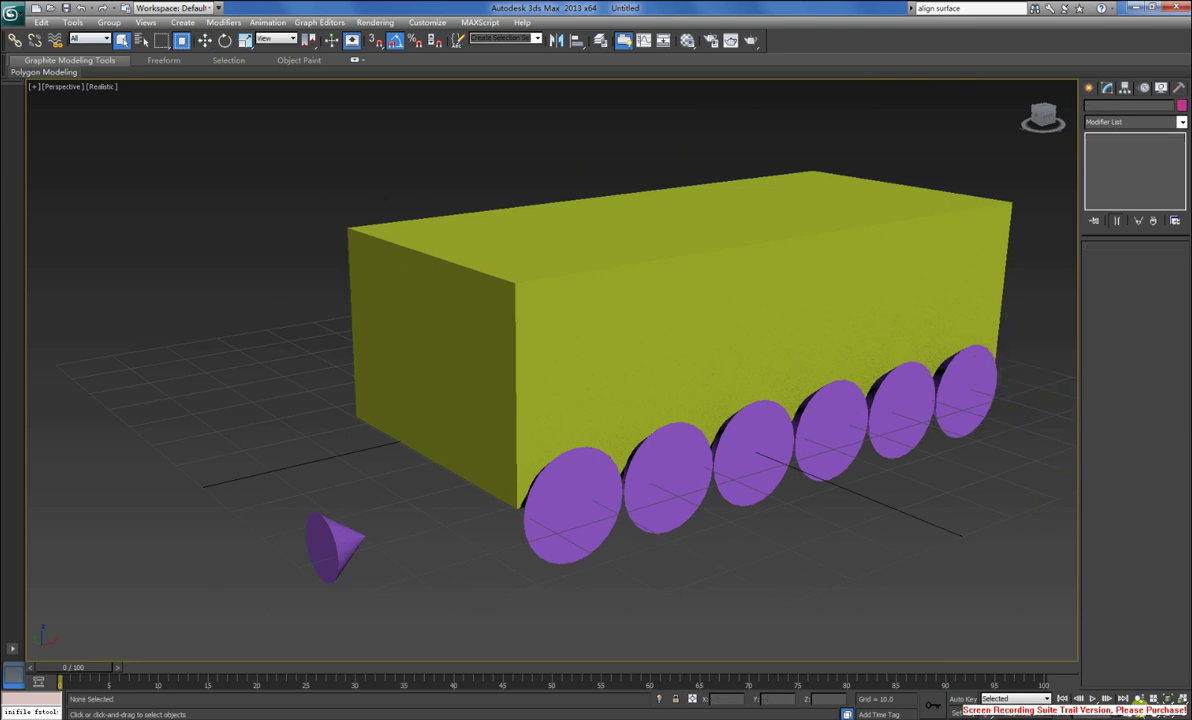
mouse_move(887, 484)
middle_down()
mouse_move(700, 490)
mouse_move(380, 470)
middle_up()
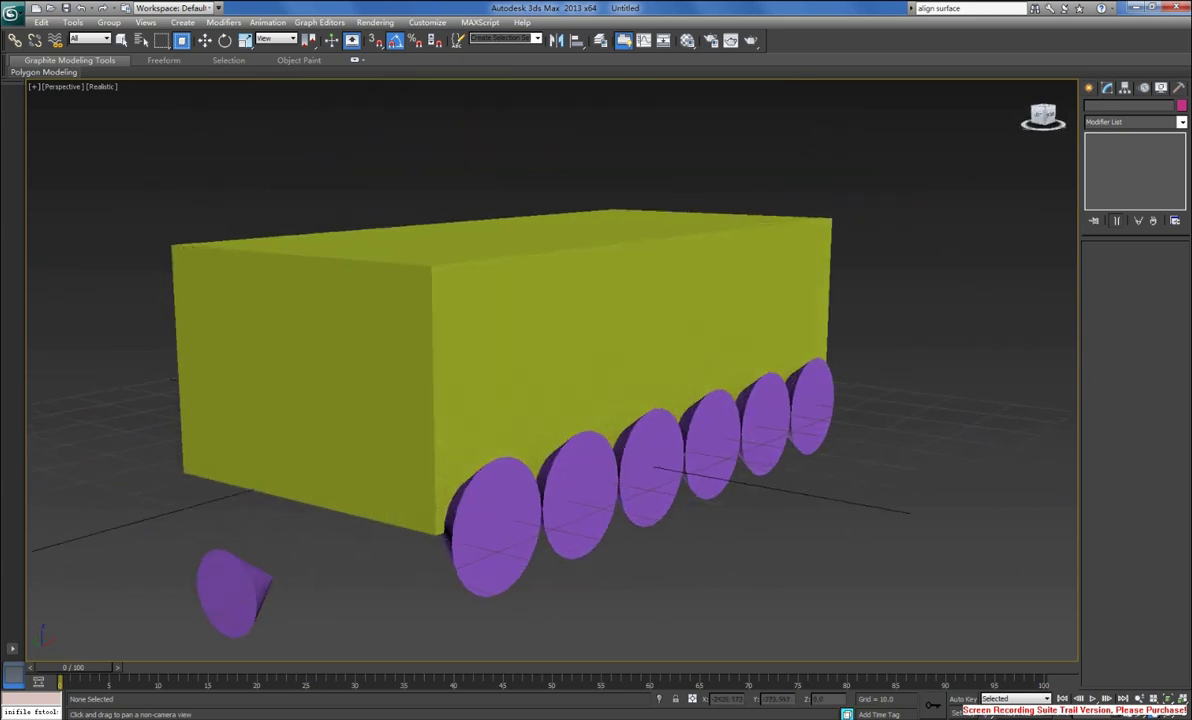
key(shift+z)
key(shift+y)
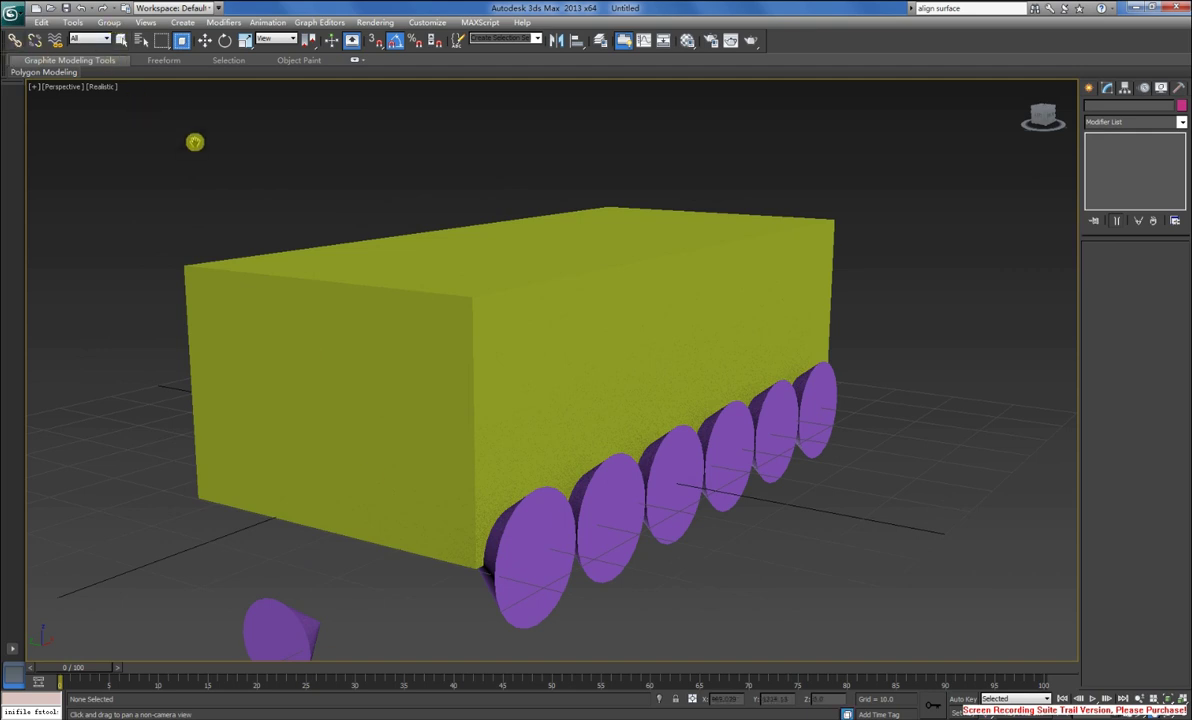
- Enlarge Cone001's Radius 1 and Height and place it at the box's front-bottom corner
click(121, 40)
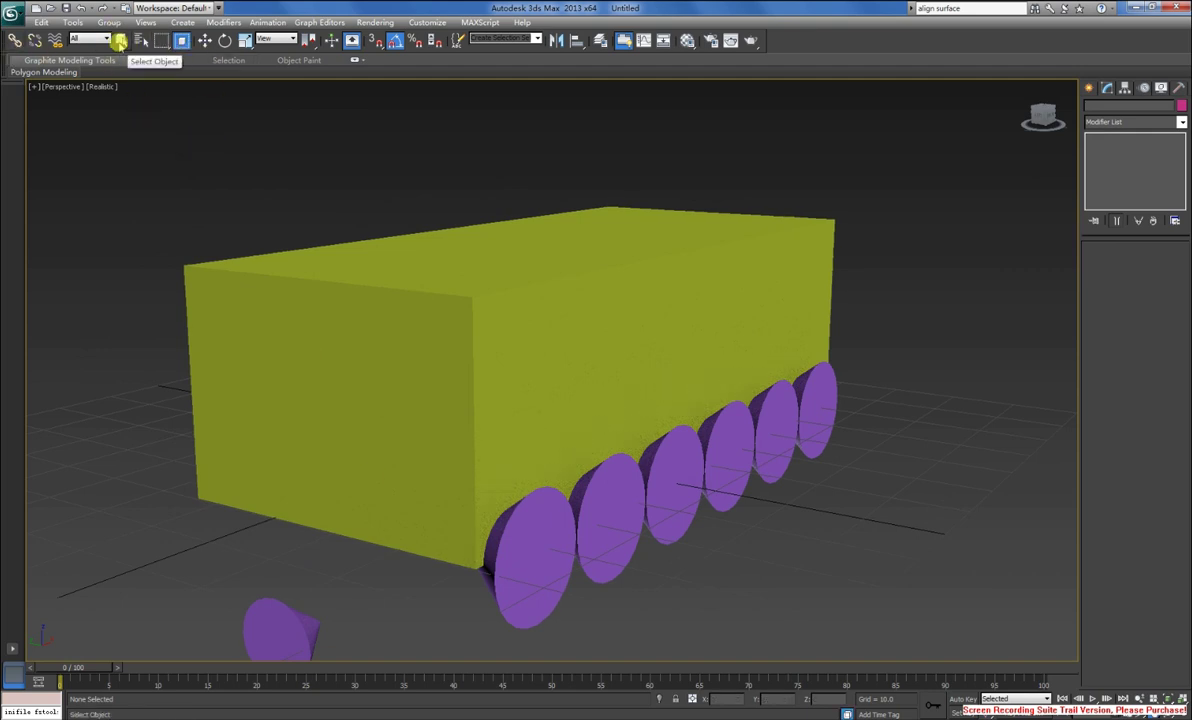
click(270, 625)
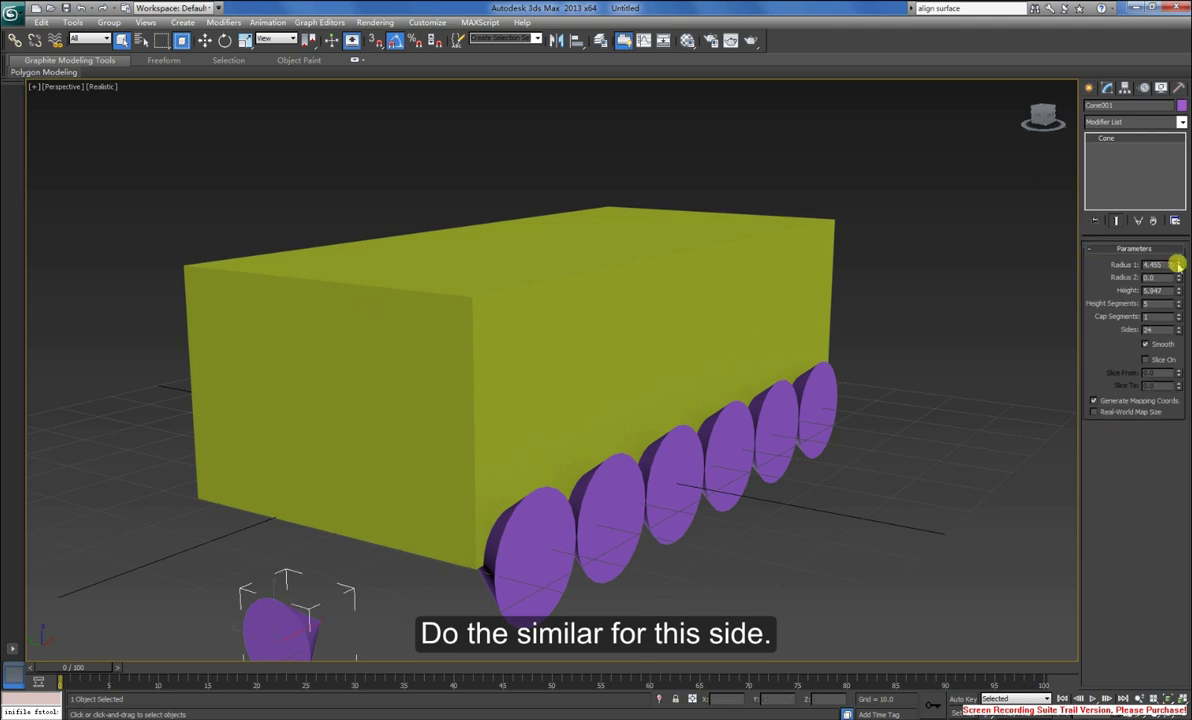
drag(1178, 264, 1185, 242)
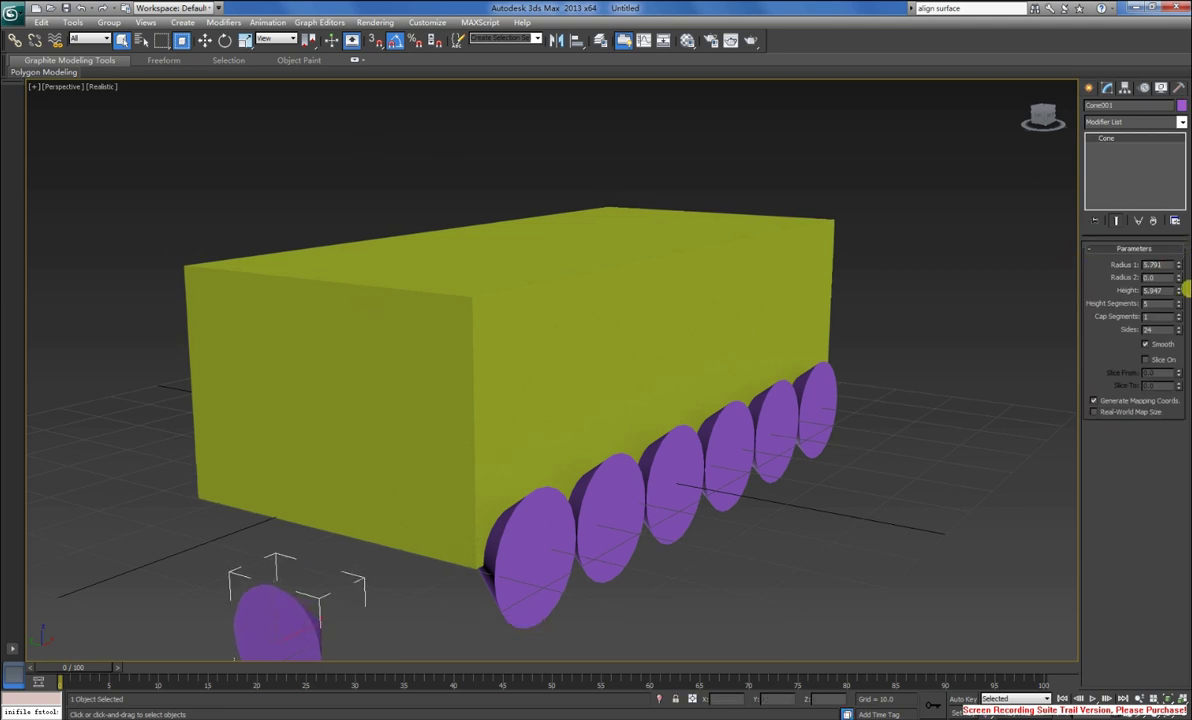
drag(1179, 290, 1180, 270)
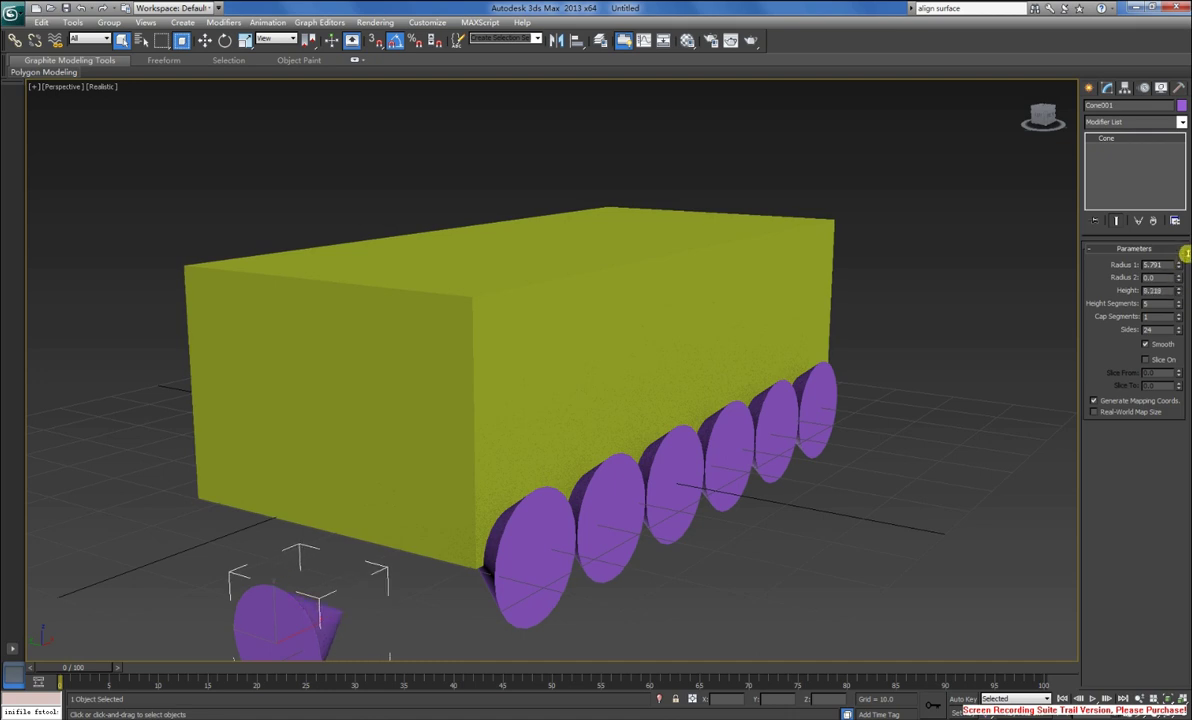
click(207, 38)
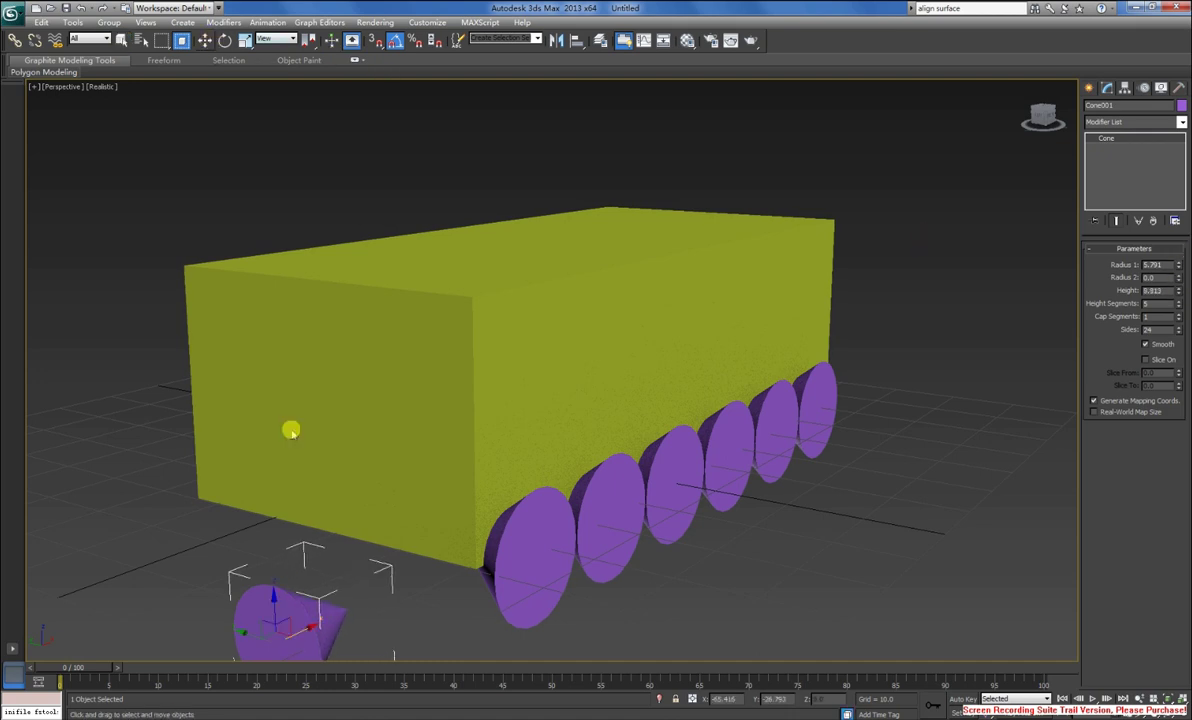
drag(315, 632, 463, 545)
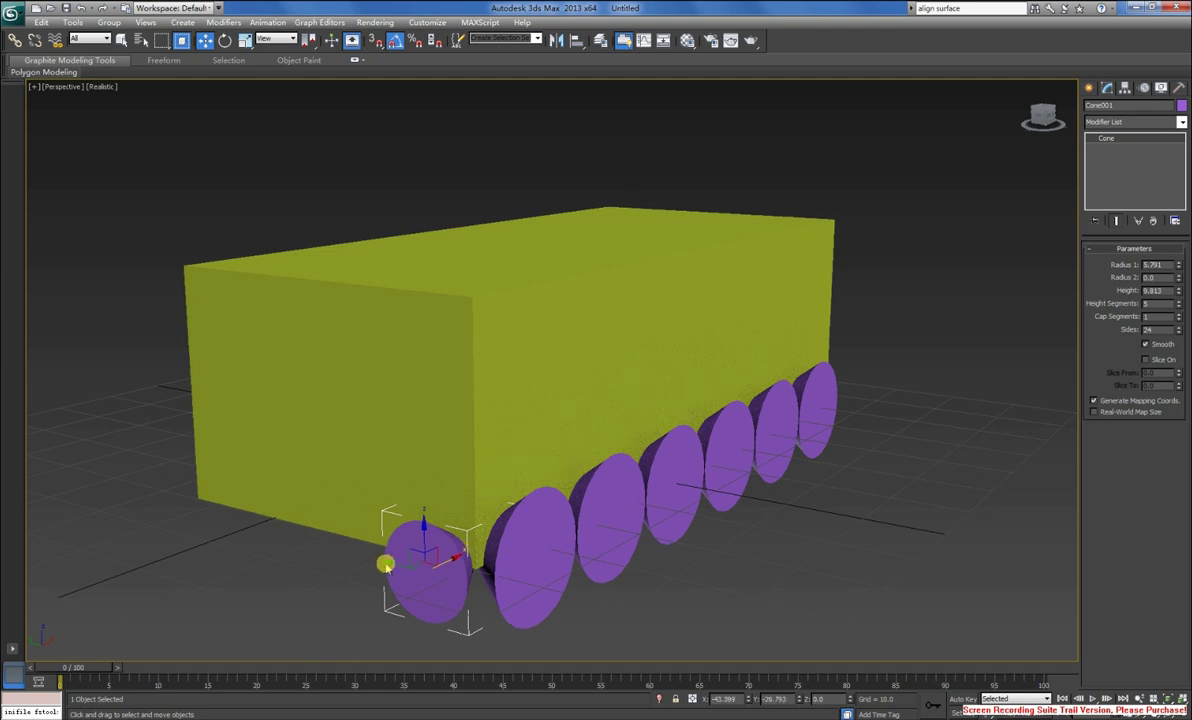
- Add two independent Copy clones of the cone along that lower edge
shift+drag(393, 562, 308, 527)
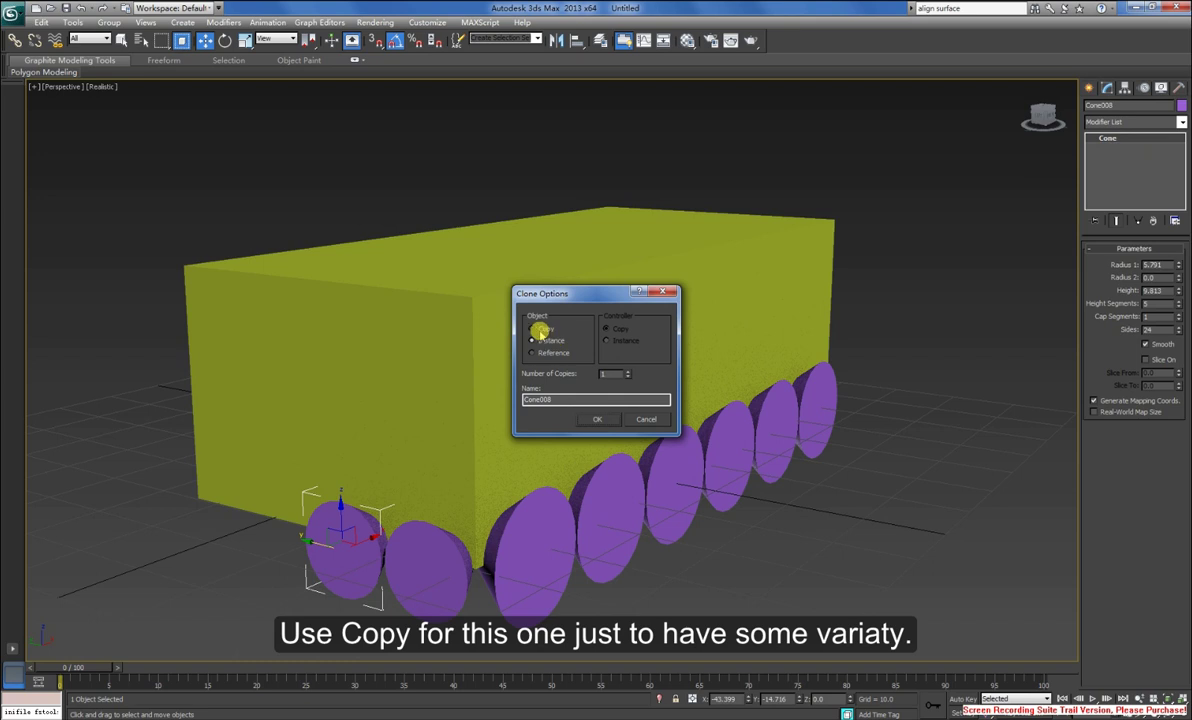
click(597, 419)
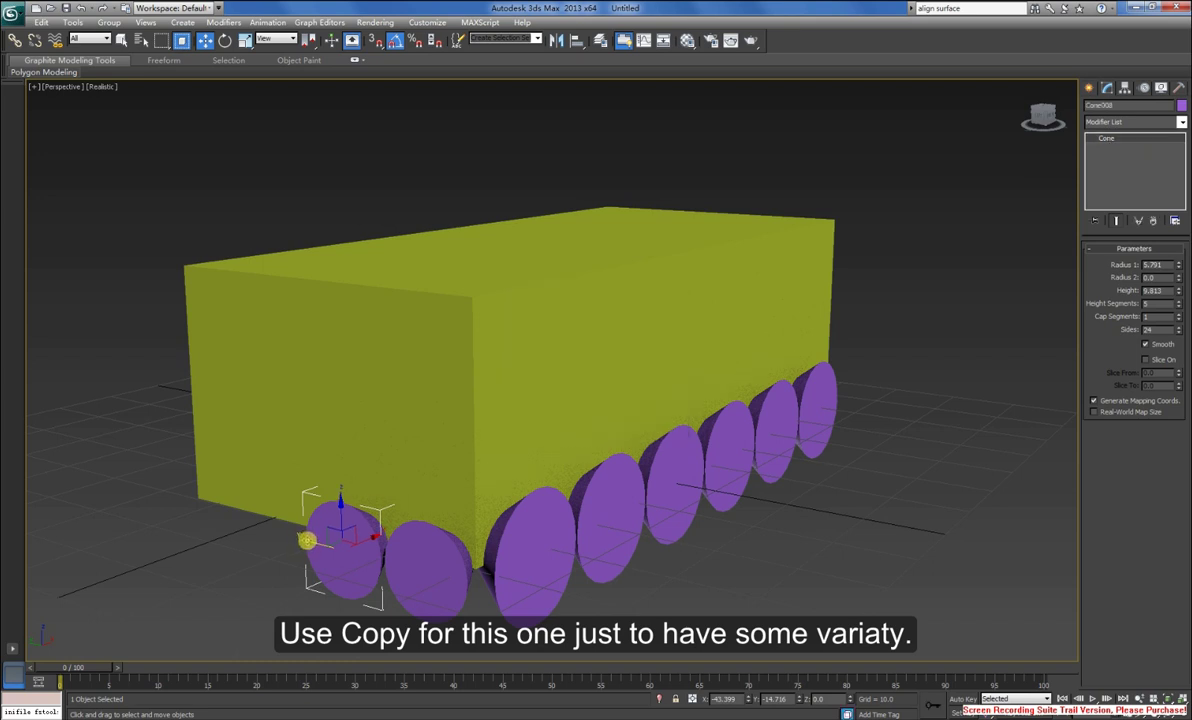
drag(305, 540, 230, 515)
drag(614, 375, 583, 373)
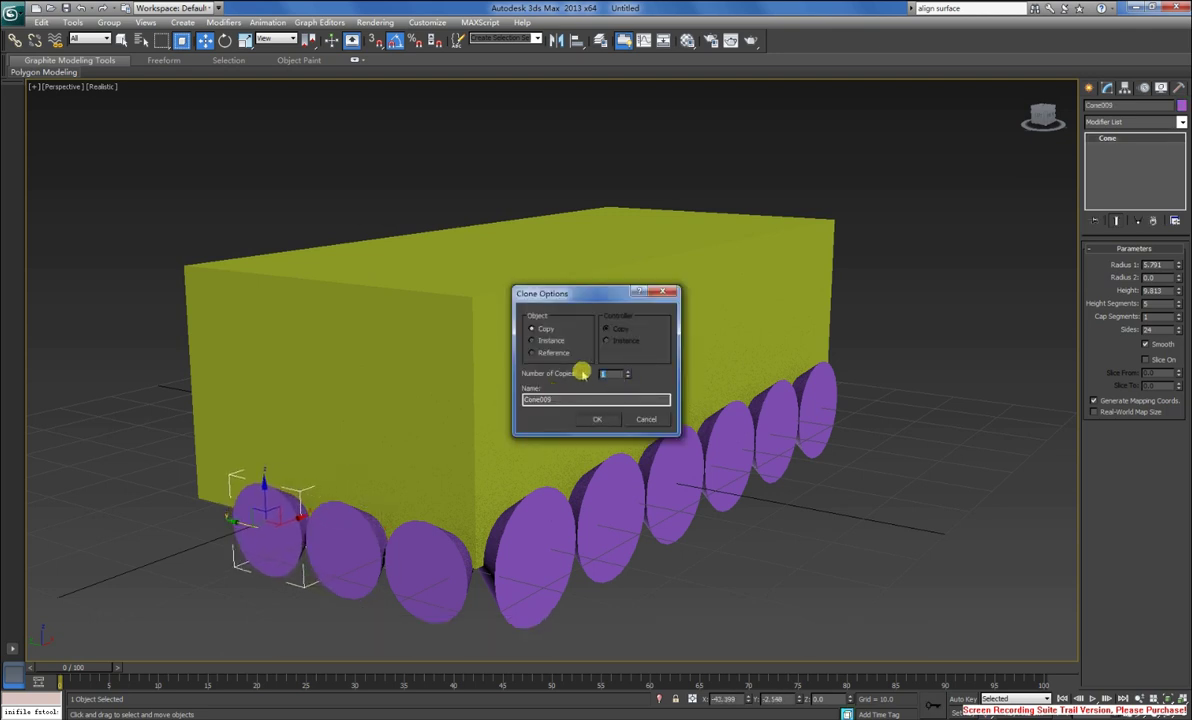
click(598, 418)
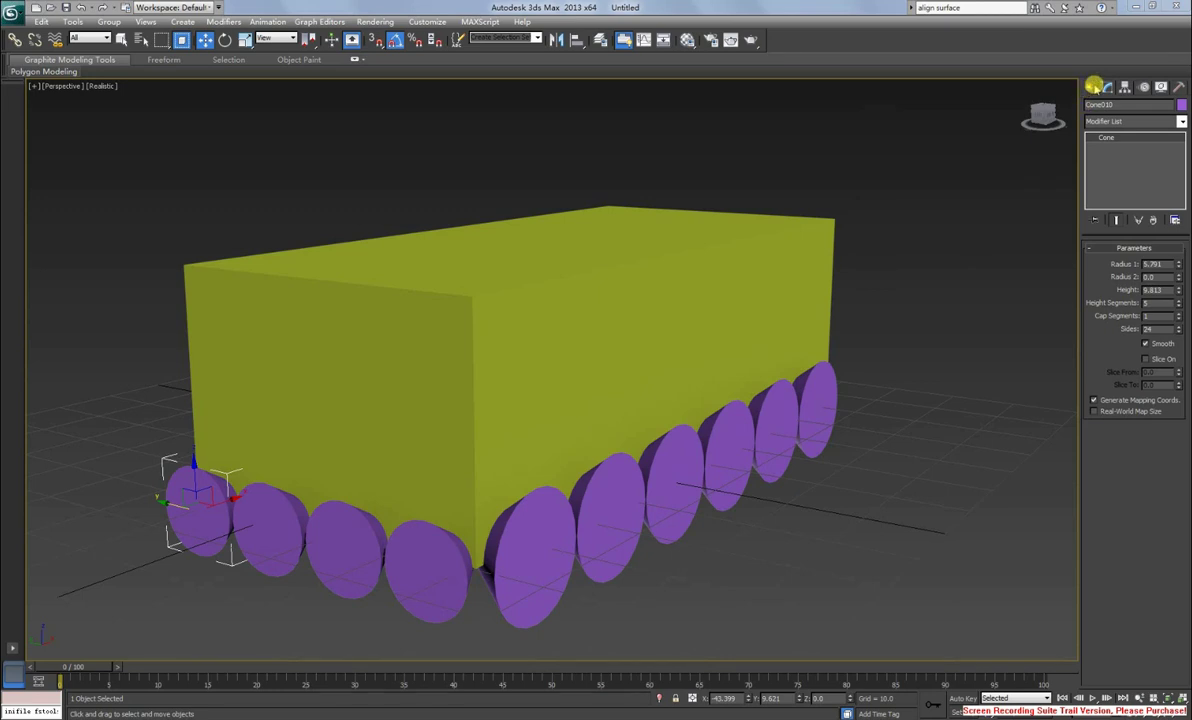
click(1094, 86)
- Create small Box002, set it against the block's side above the wheels, and show four views
click(1108, 163)
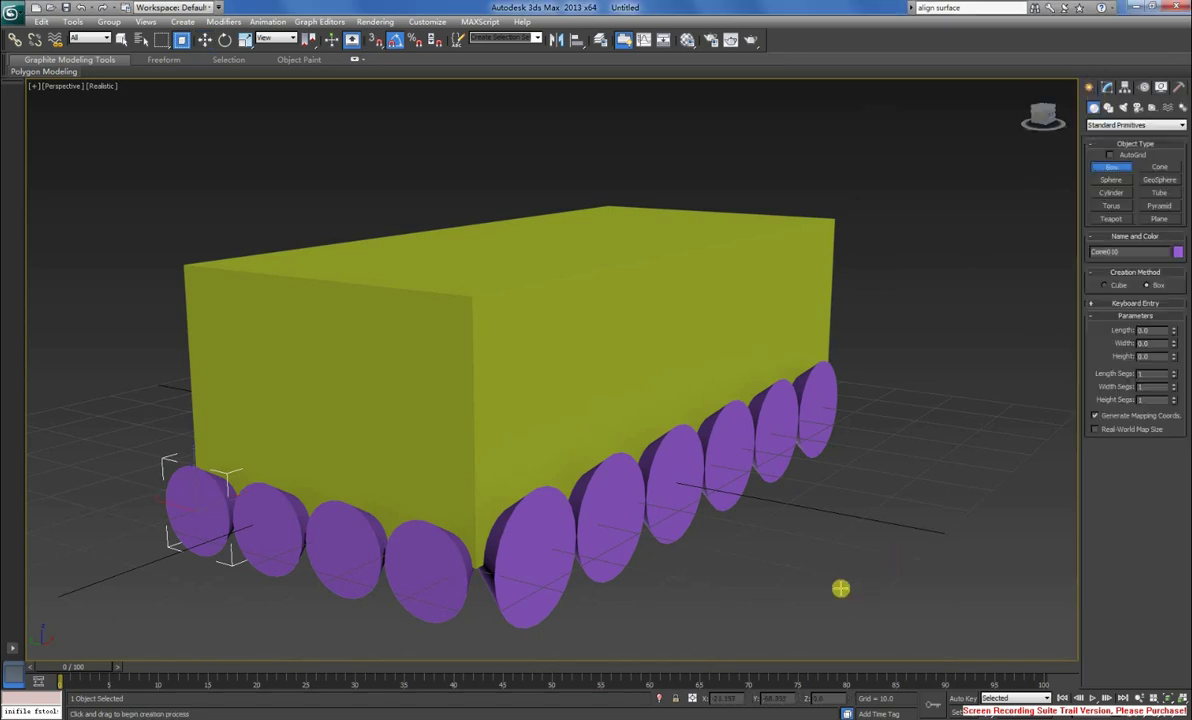
drag(846, 584, 921, 557)
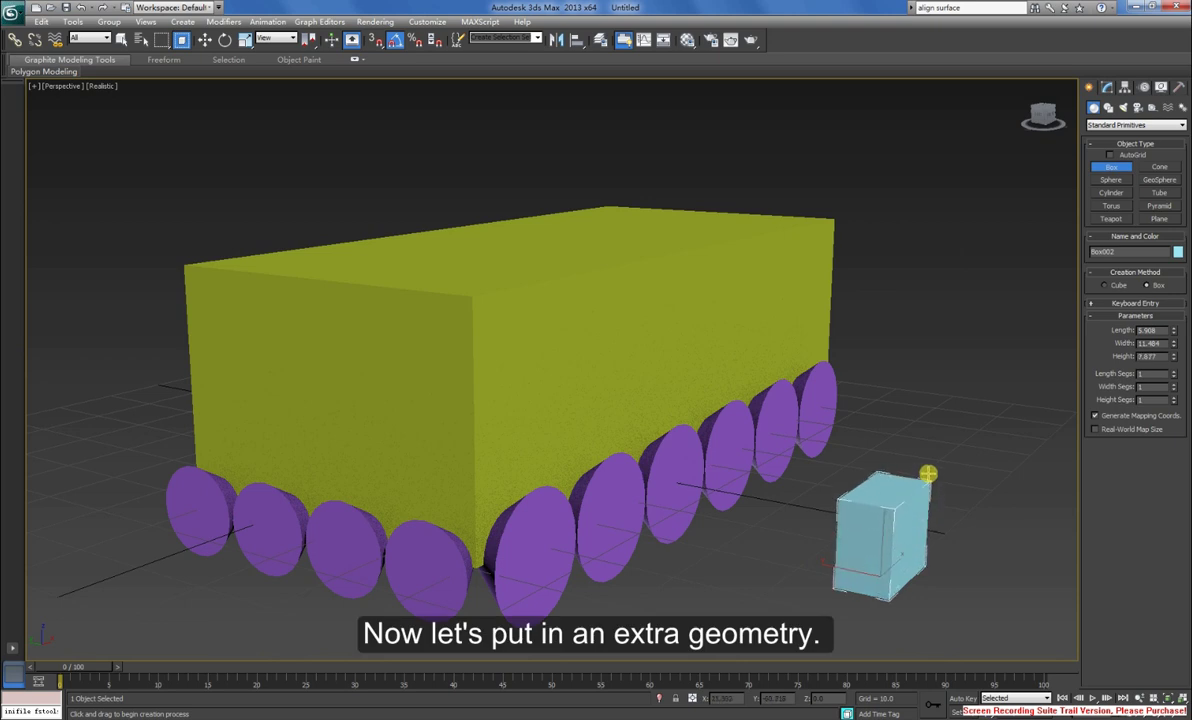
click(862, 462)
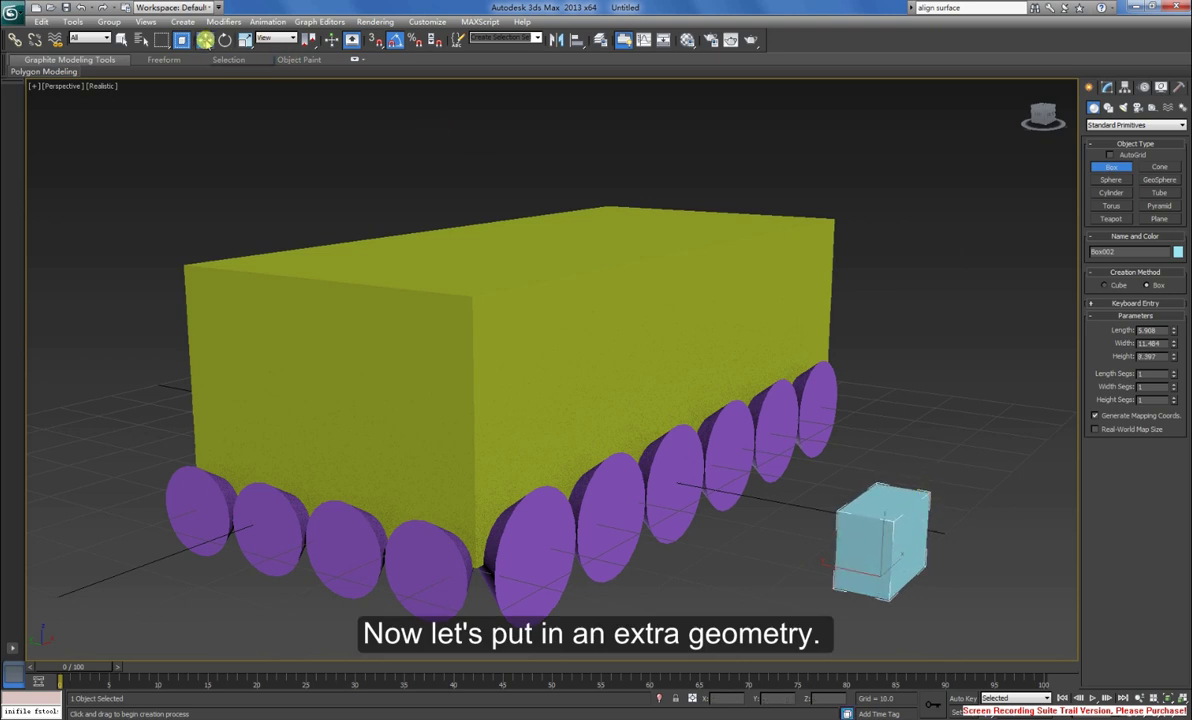
click(205, 39)
mouse_move(833, 566)
mouse_down()
mouse_move(548, 458)
mouse_move(628, 458)
mouse_up()
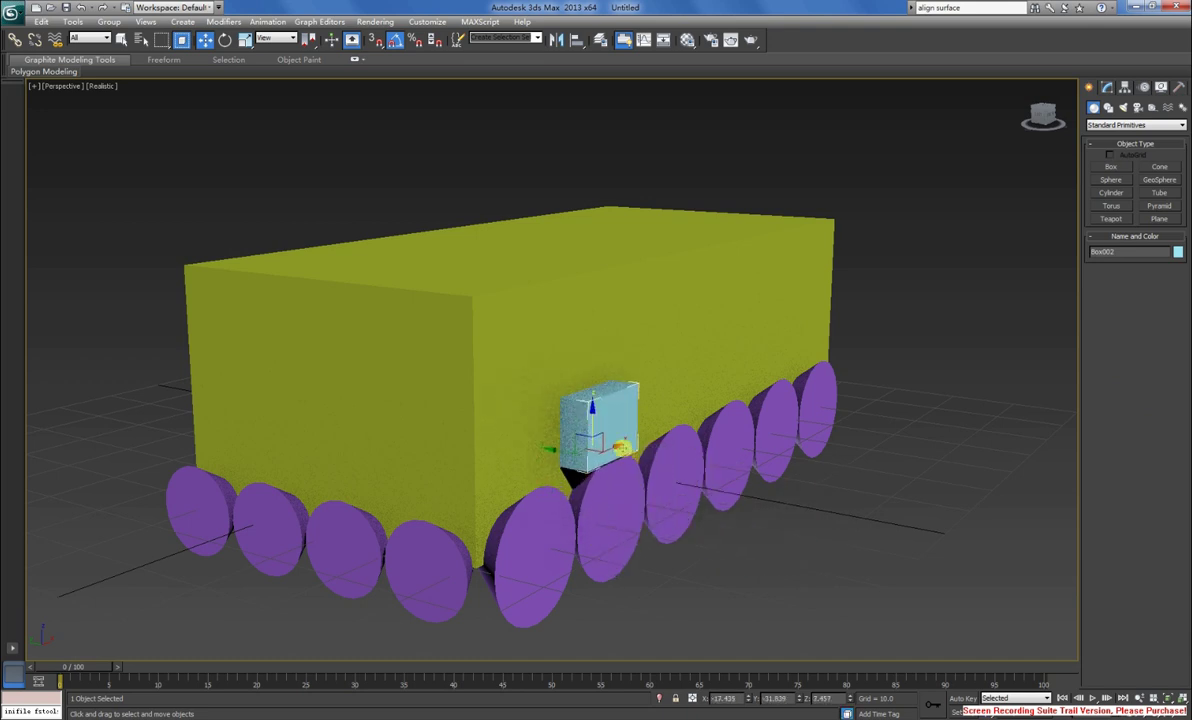
mouse_move(606, 447)
mouse_down()
mouse_move(564, 465)
mouse_move(546, 447)
mouse_up()
click(1155, 697)
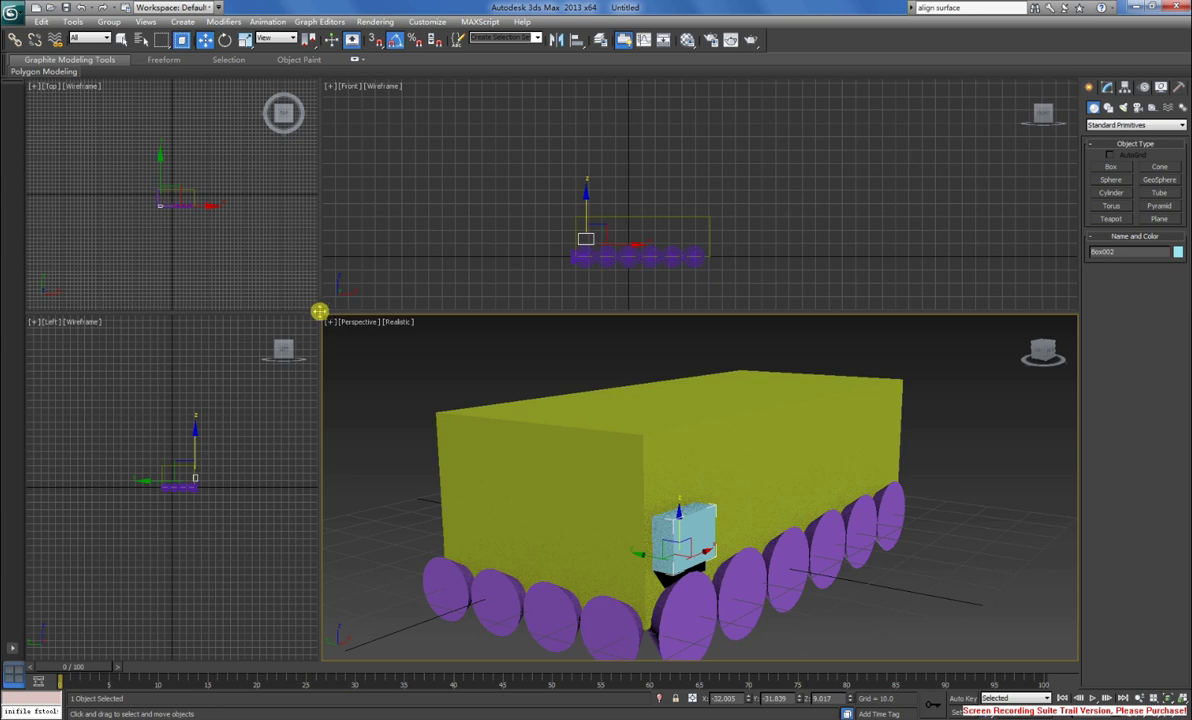
- Narrow Box002's Width to about 10.336 and move it to the block's upper left
drag(319, 311, 352, 385)
click(620, 271)
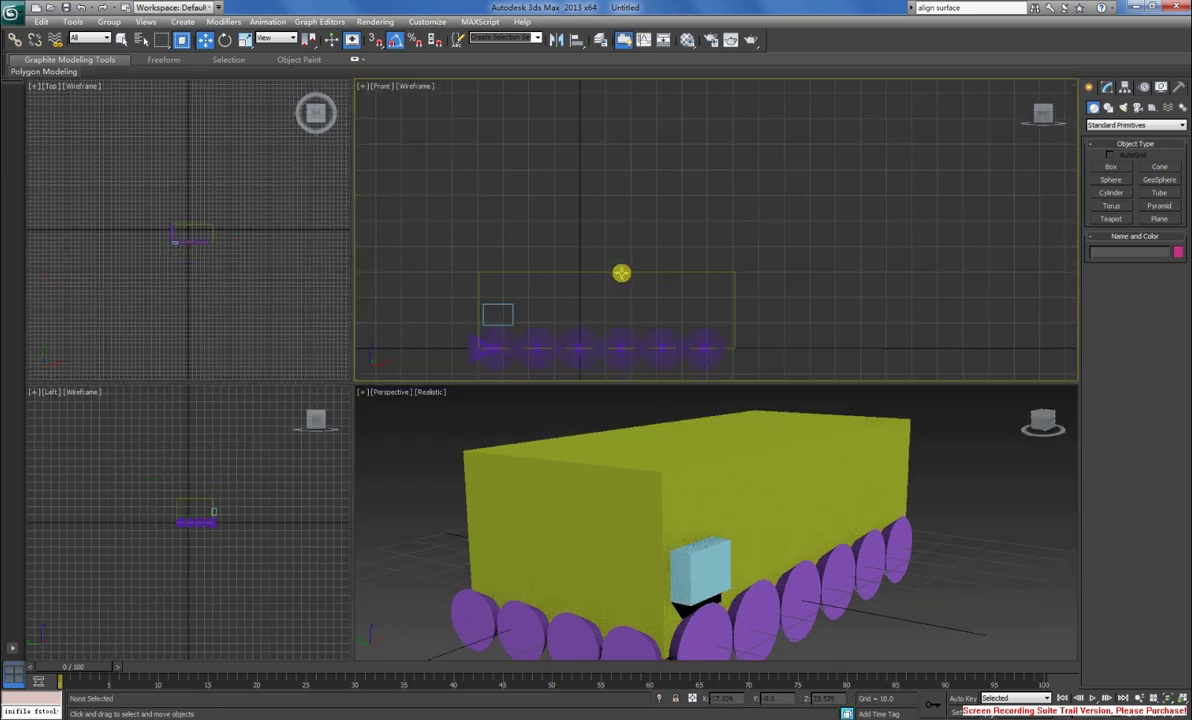
scroll(490, 334, up, 2)
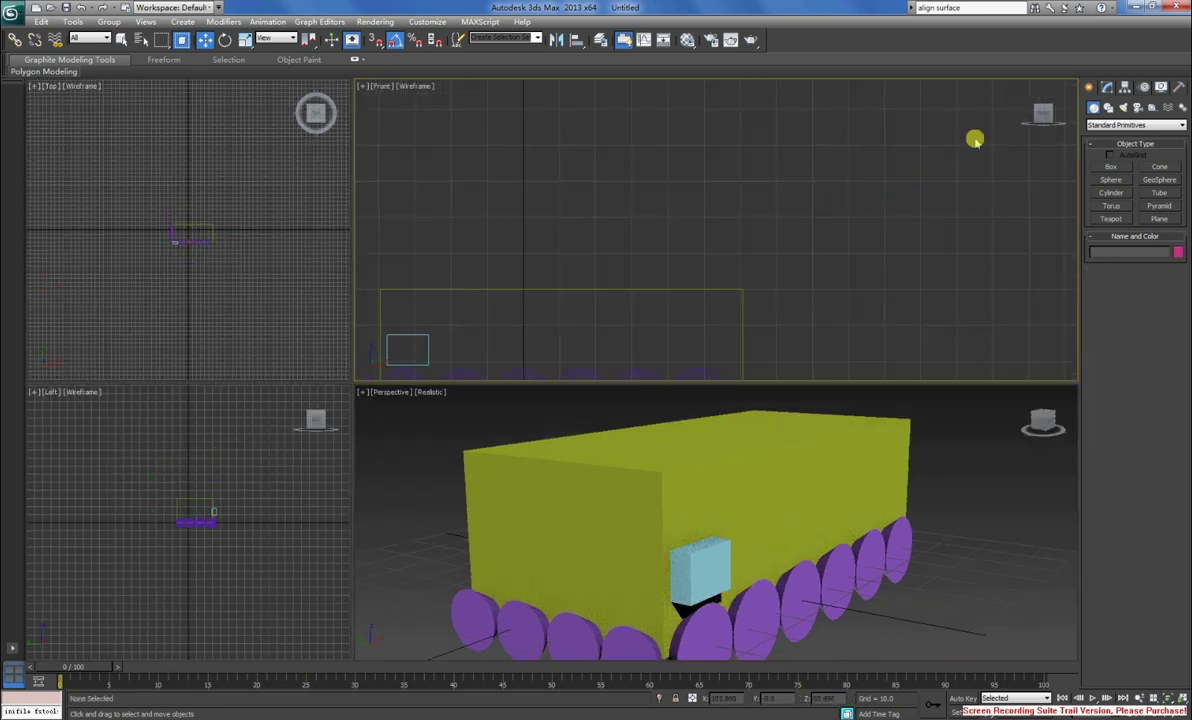
middle_drag(705, 221, 777, 136)
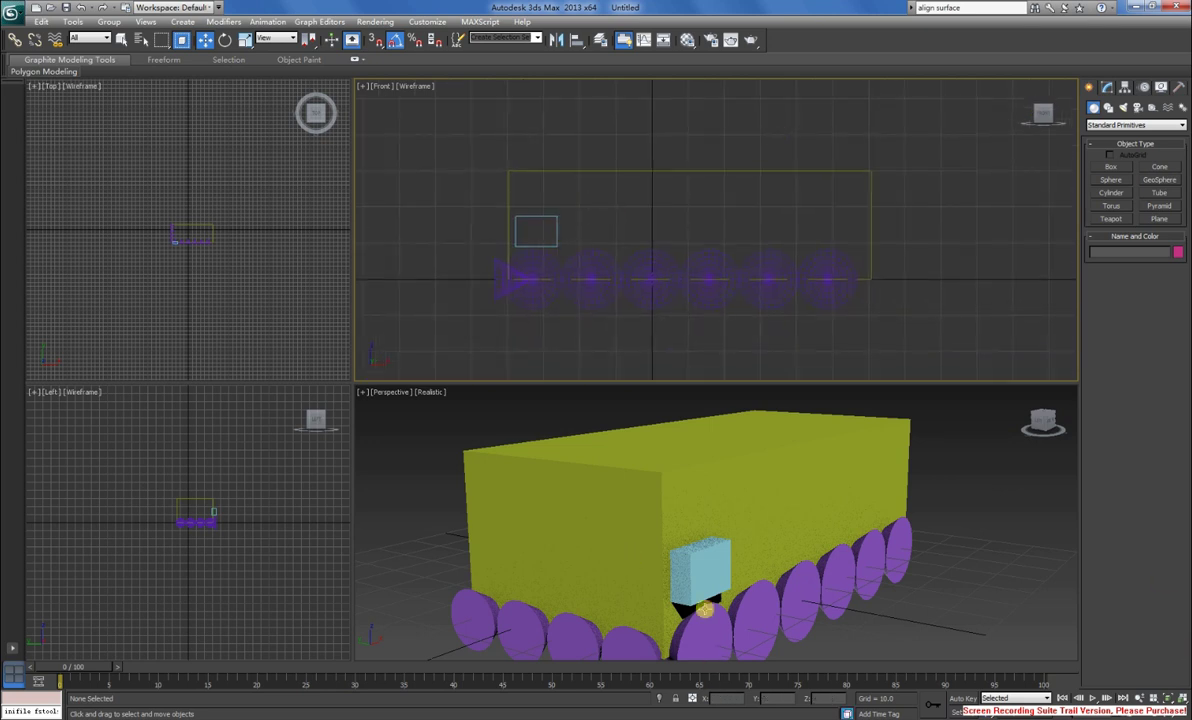
click(672, 560)
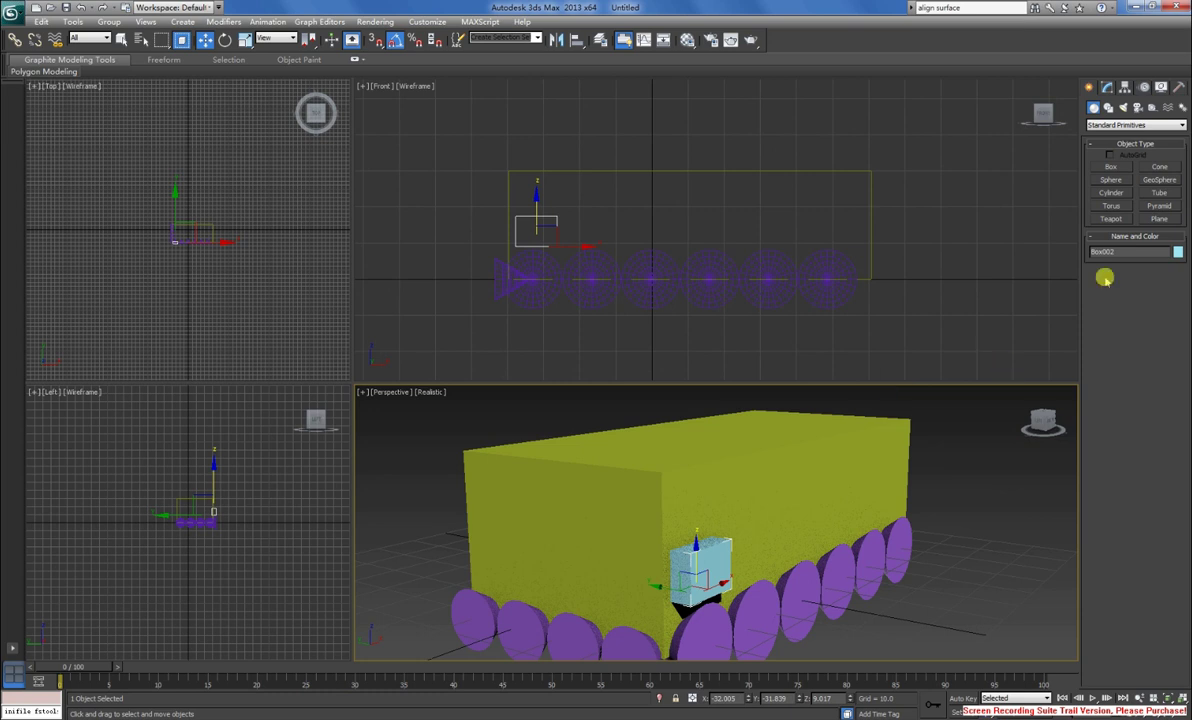
click(1107, 87)
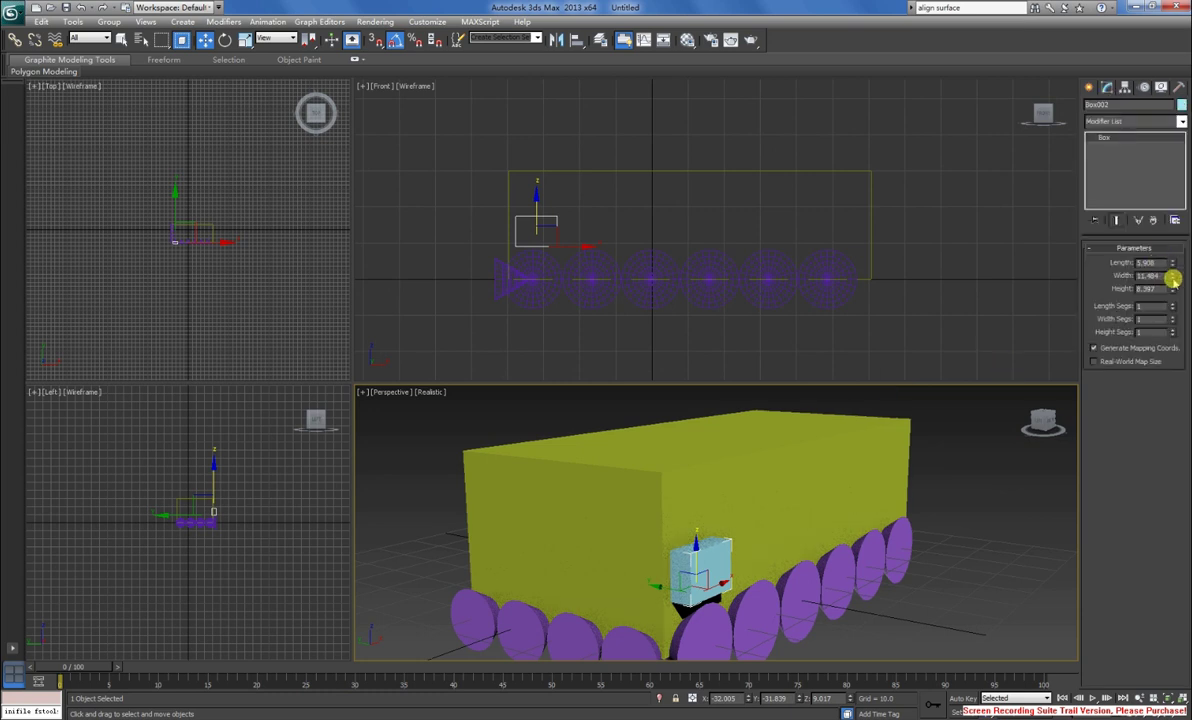
drag(1172, 279, 1172, 283)
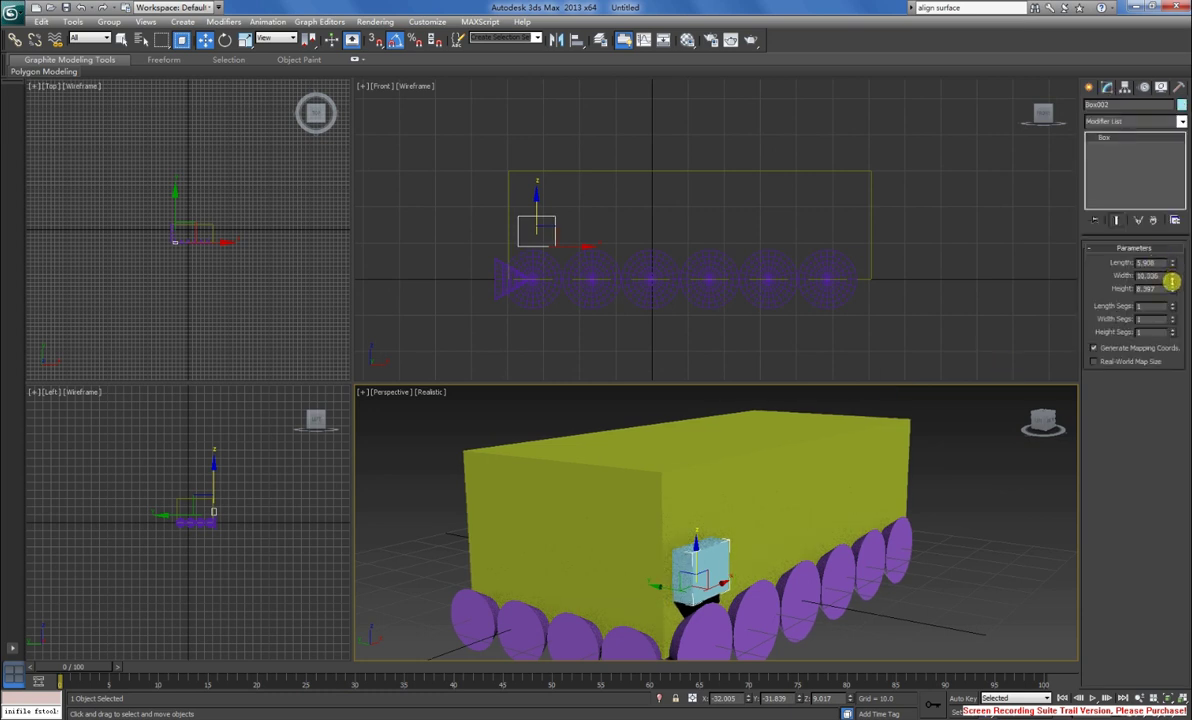
drag(585, 250, 579, 244)
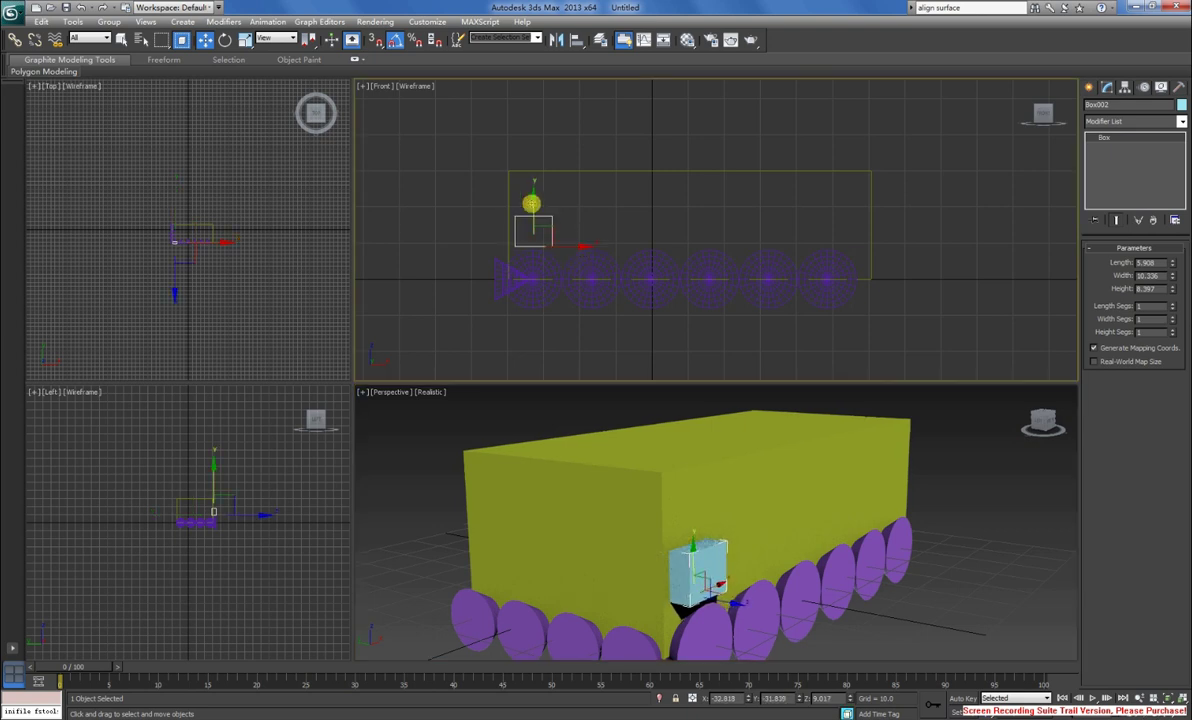
- Clone the cyan box downward as an Instance to make a second row
mouse_move(531, 203)
shift+mouse_down()
mouse_move(541, 205)
mouse_move(533, 168)
shift+mouse_up()
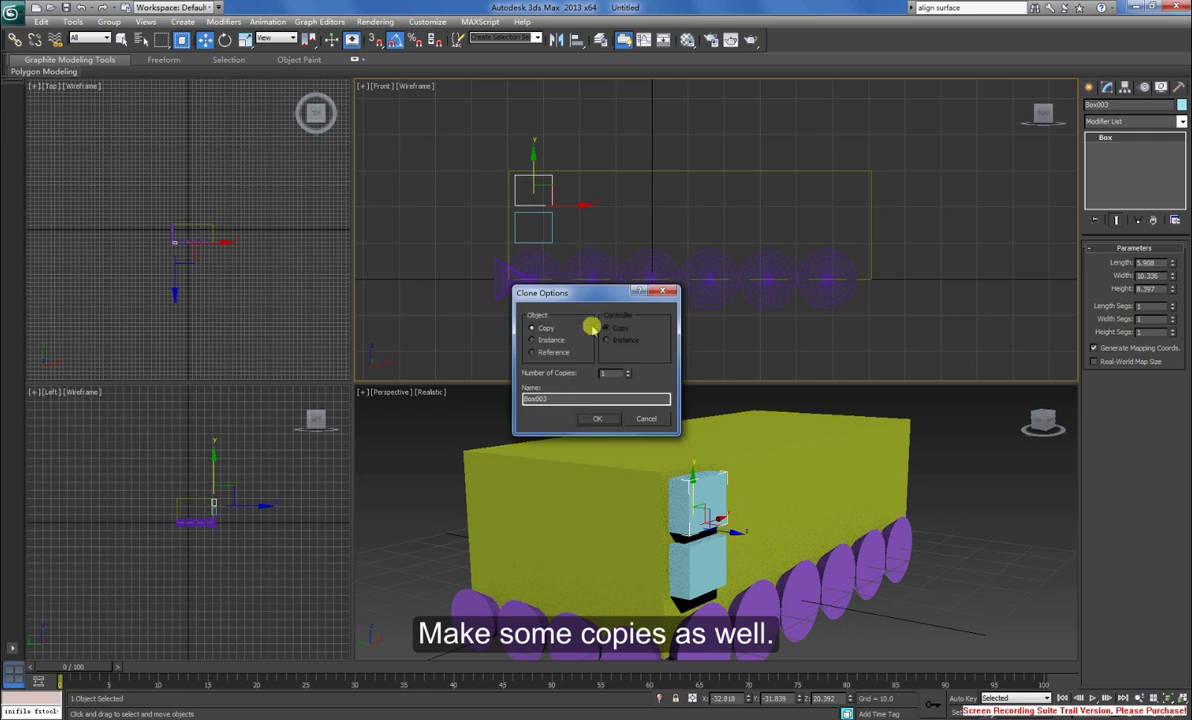
click(531, 340)
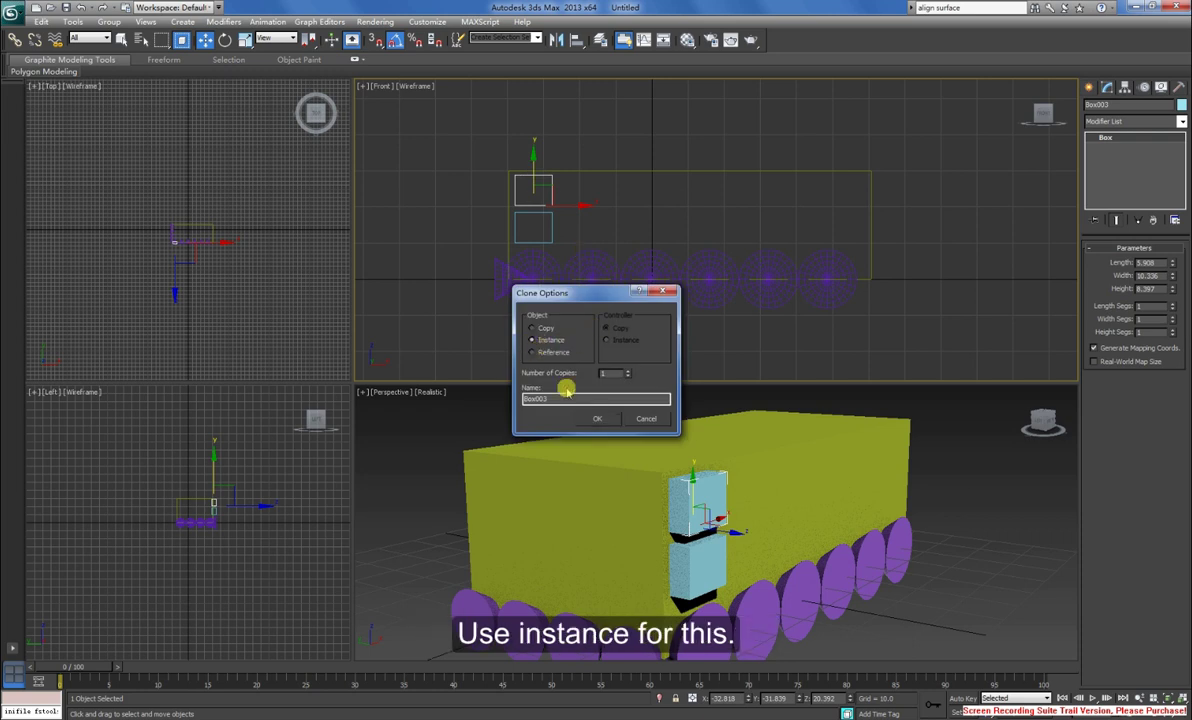
click(603, 418)
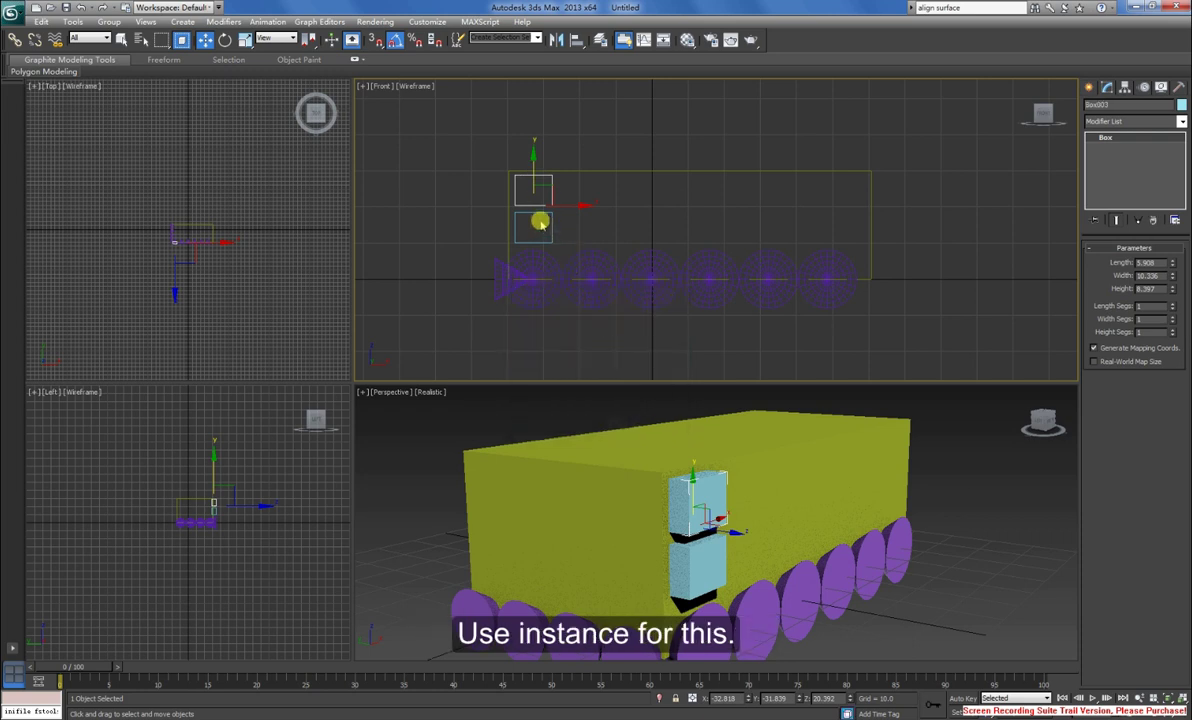
- Clone both boxes rightward as five instances, forming a six-column grid
ctrl+click(703, 578)
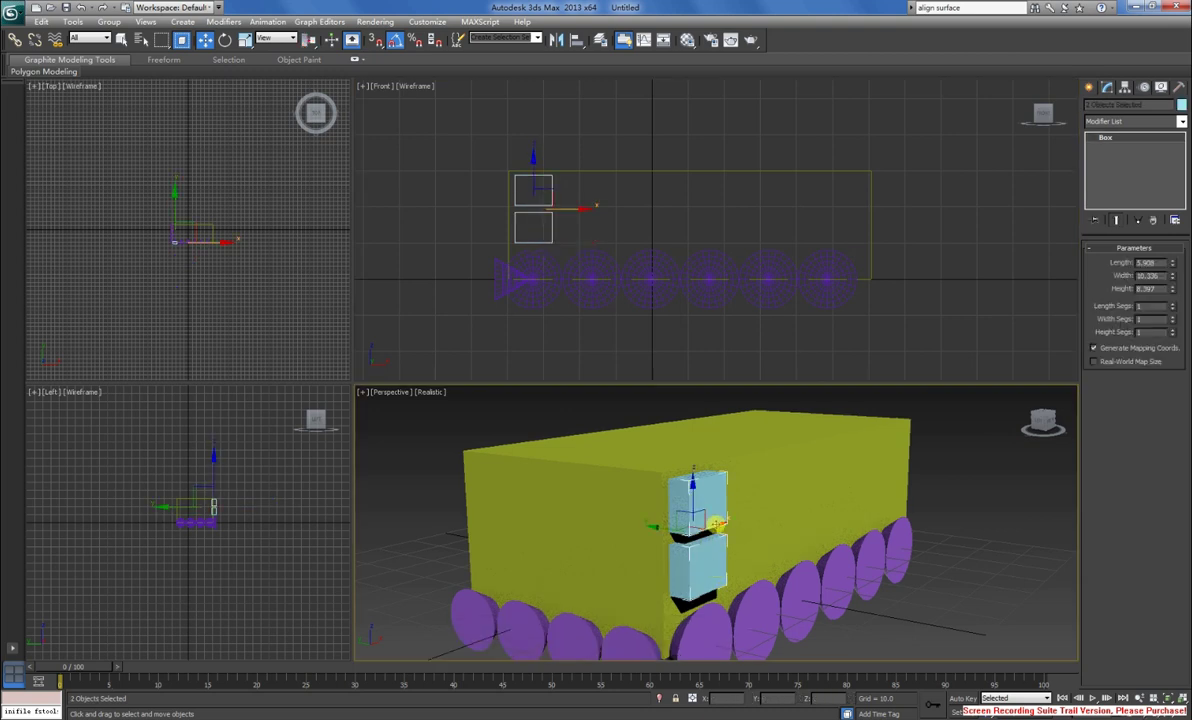
shift+drag(718, 521, 768, 519)
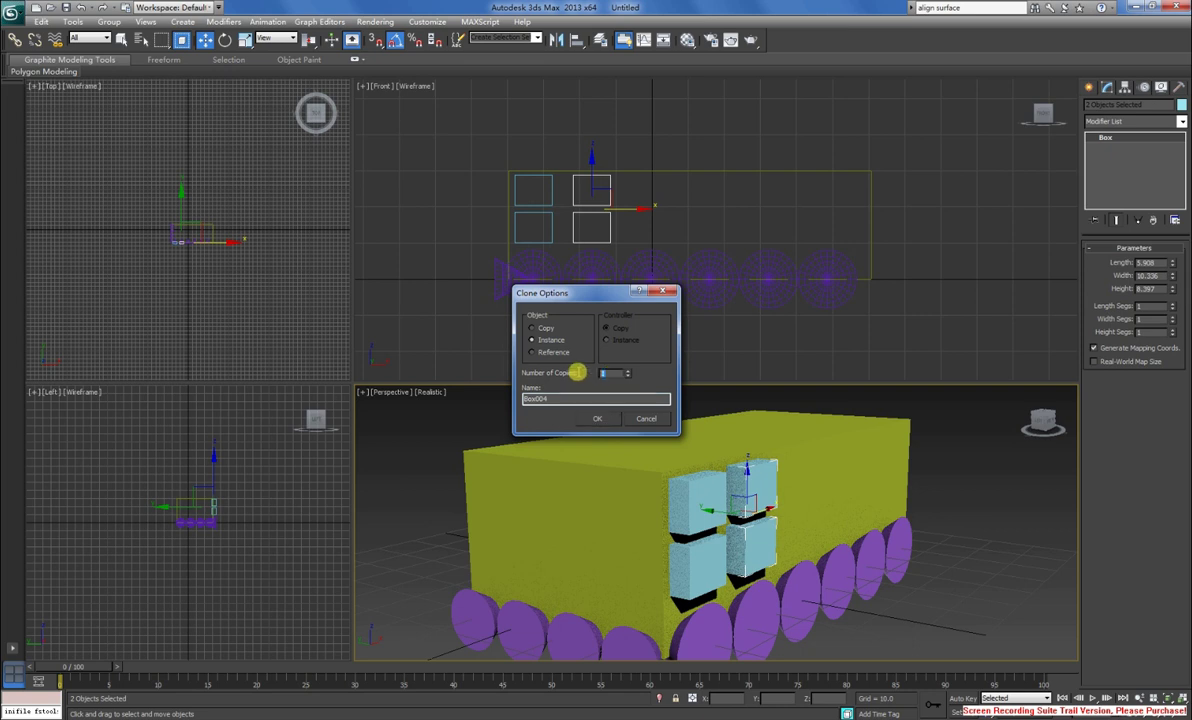
click(627, 371)
click(597, 418)
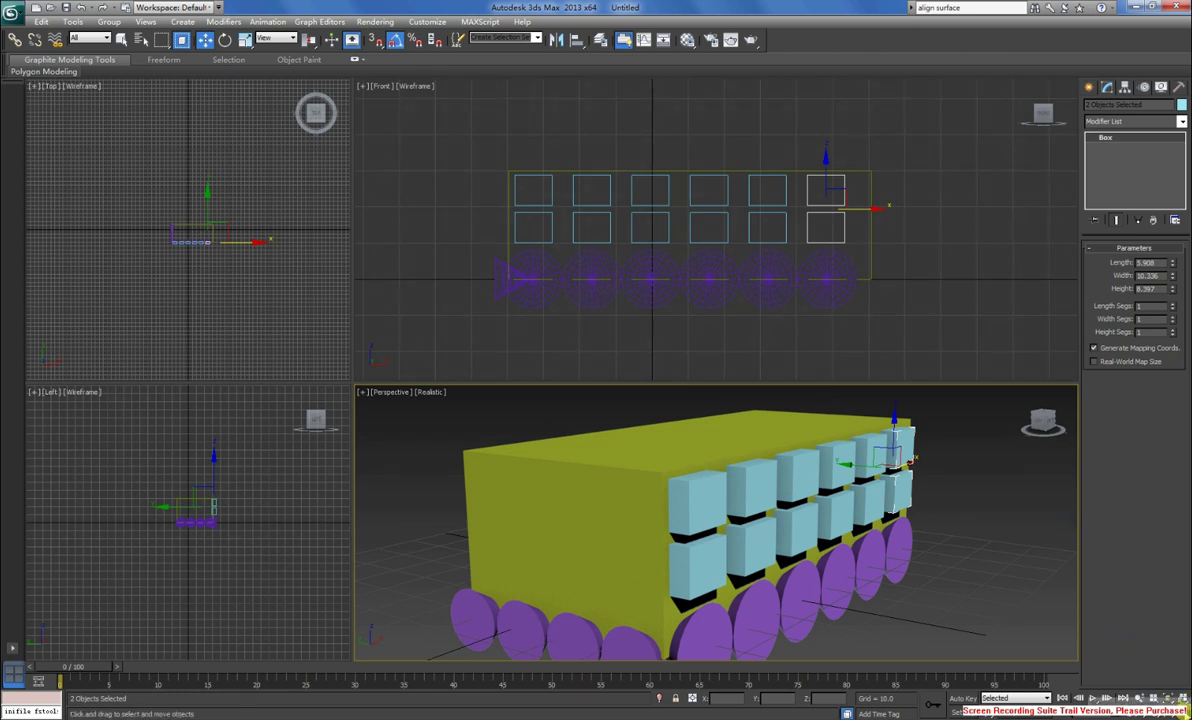
click(1173, 697)
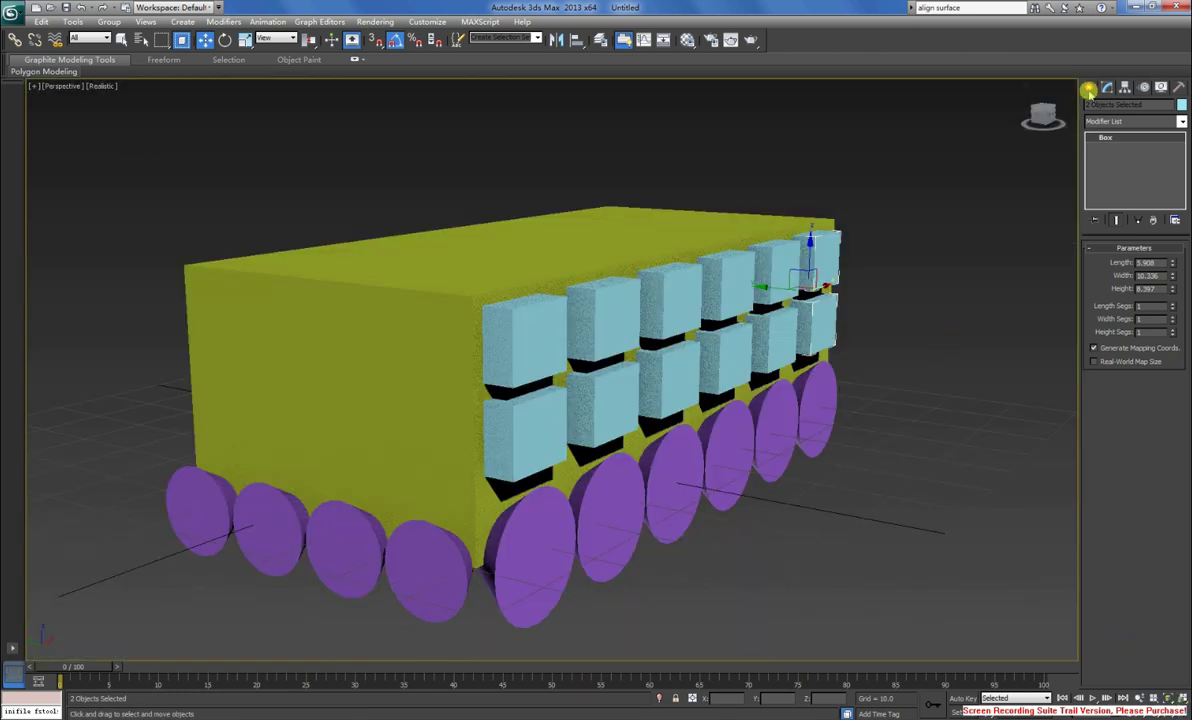
- Make the yellow Box001 a Compound Objects ProBoolean set to Subtraction
click(1089, 87)
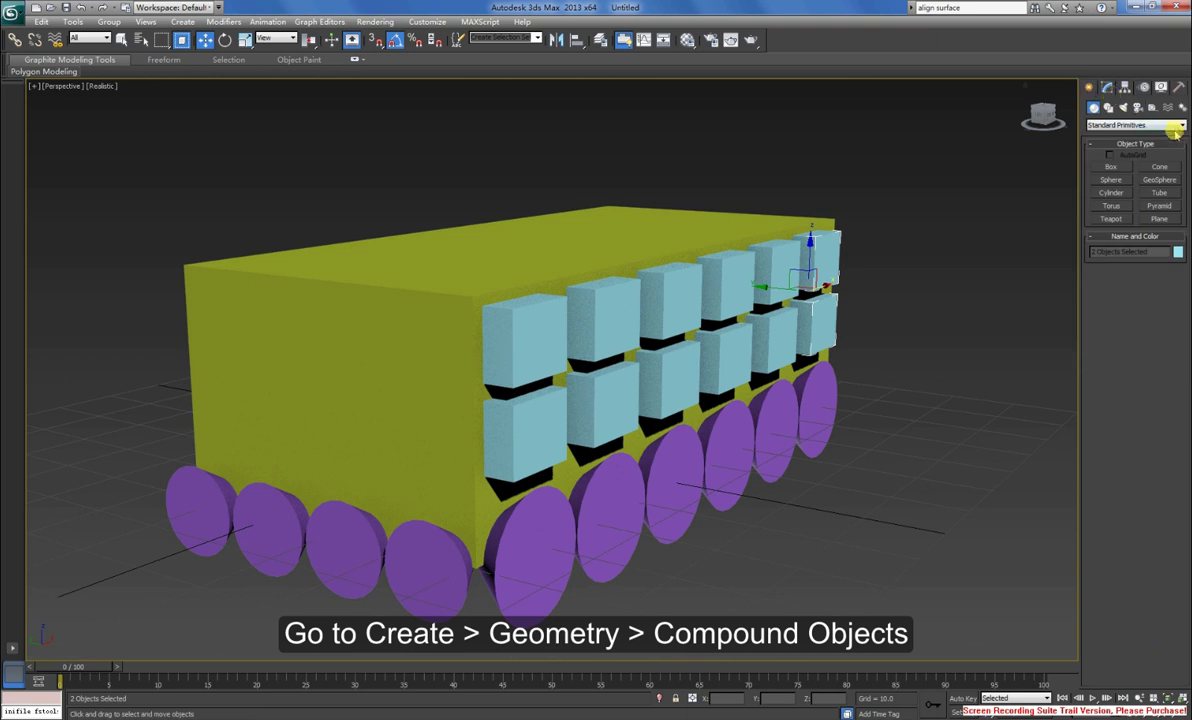
click(1175, 124)
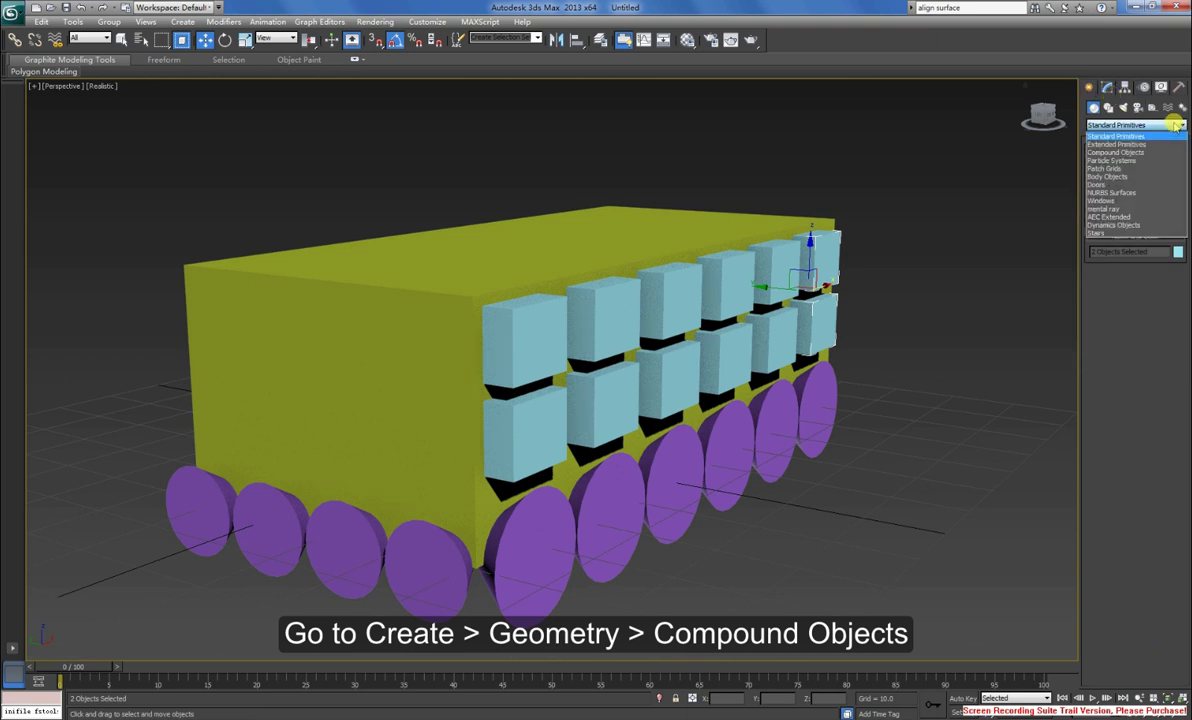
click(1135, 153)
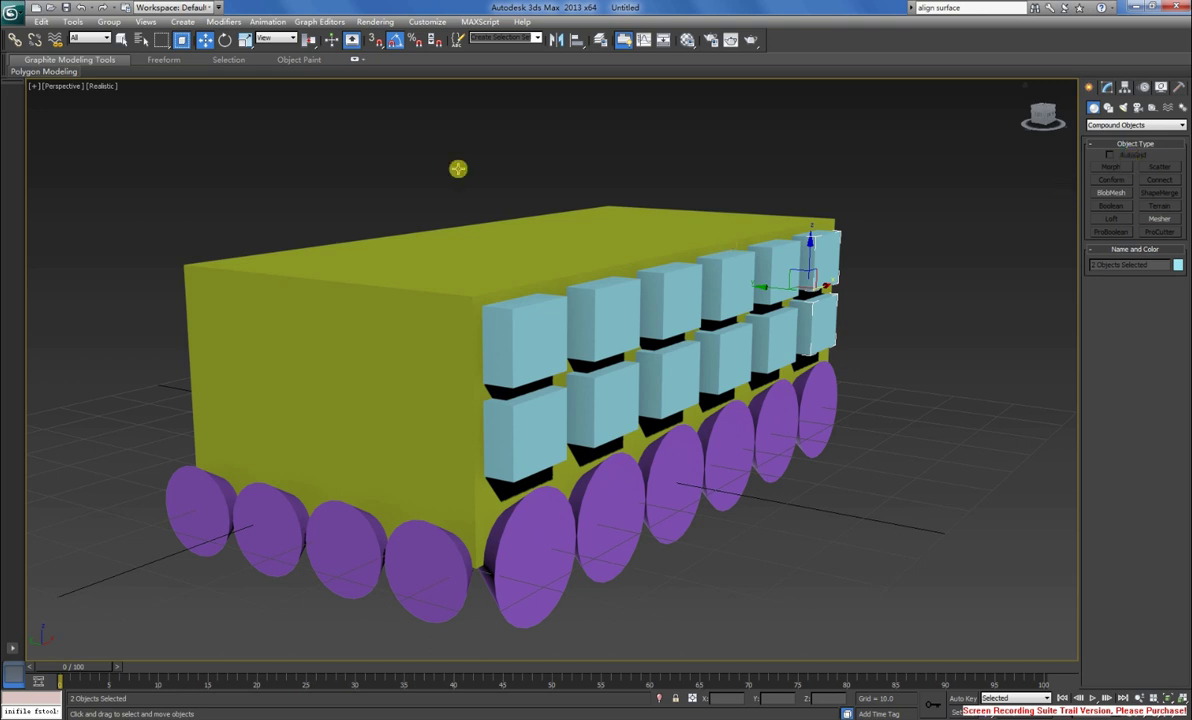
click(121, 40)
click(380, 322)
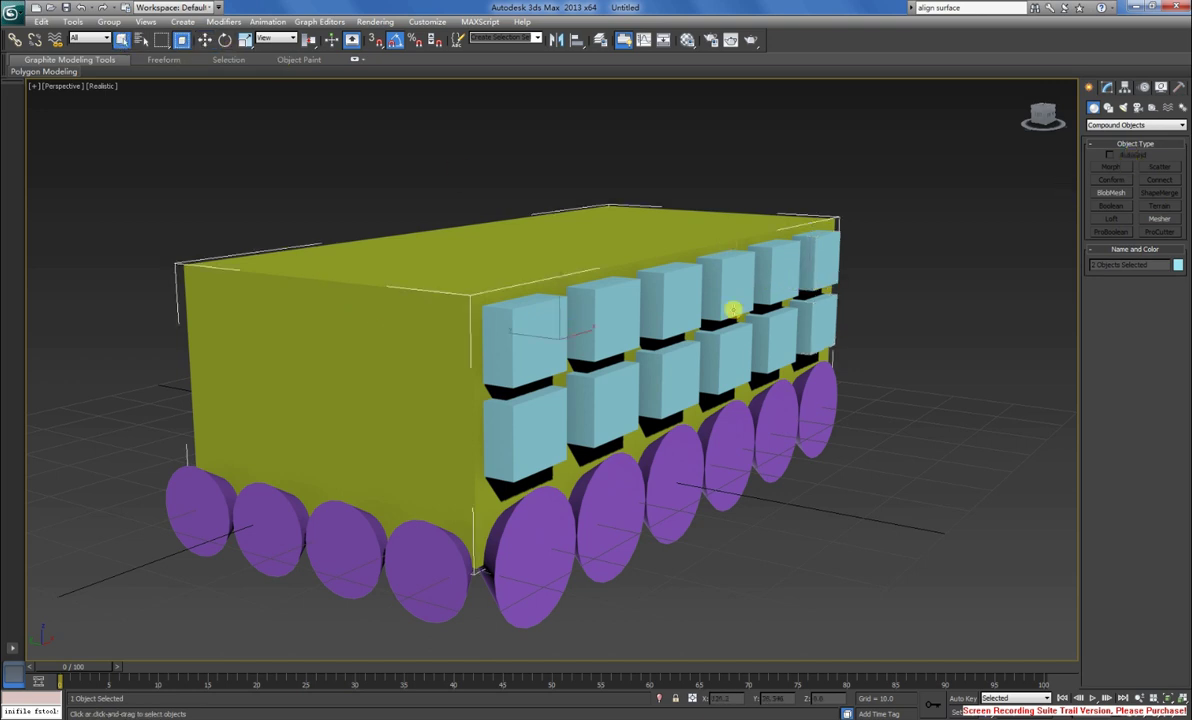
click(528, 352)
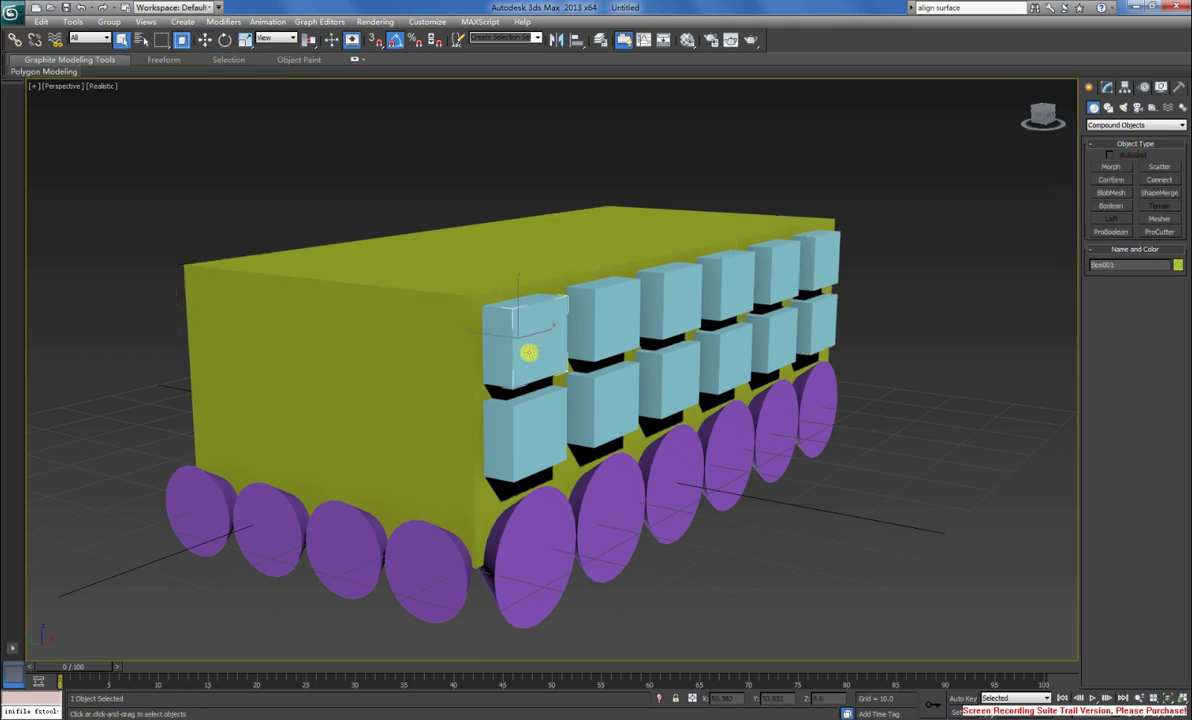
click(430, 357)
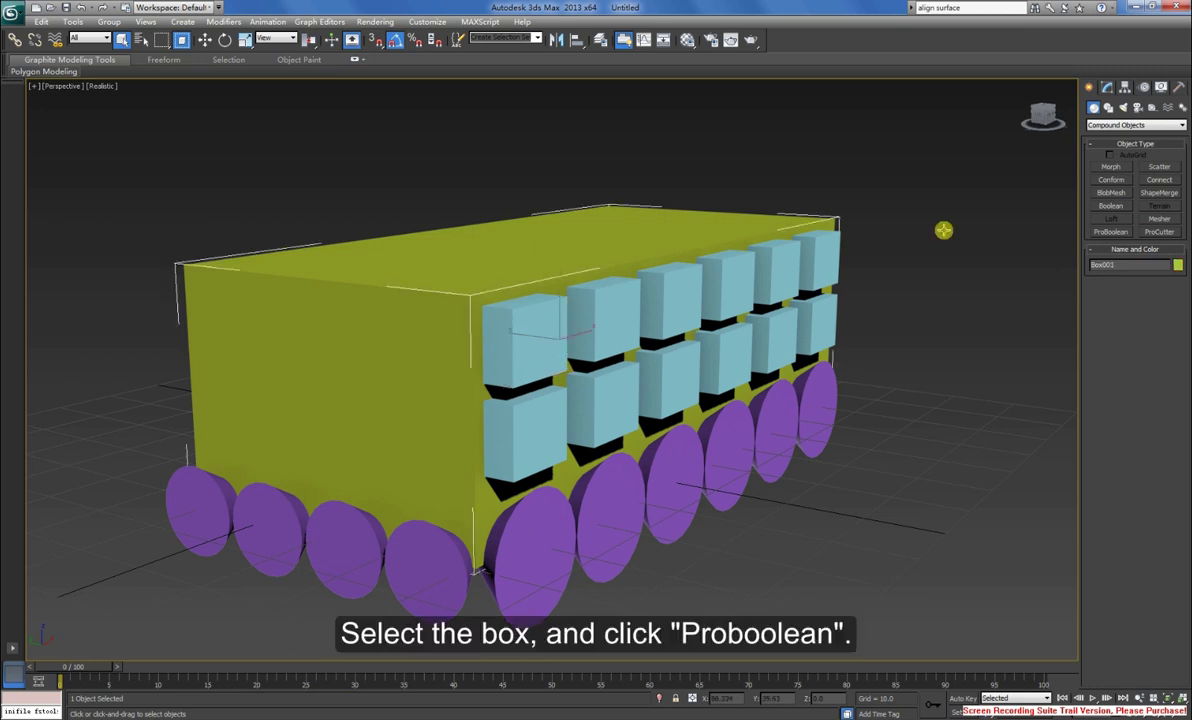
click(1108, 232)
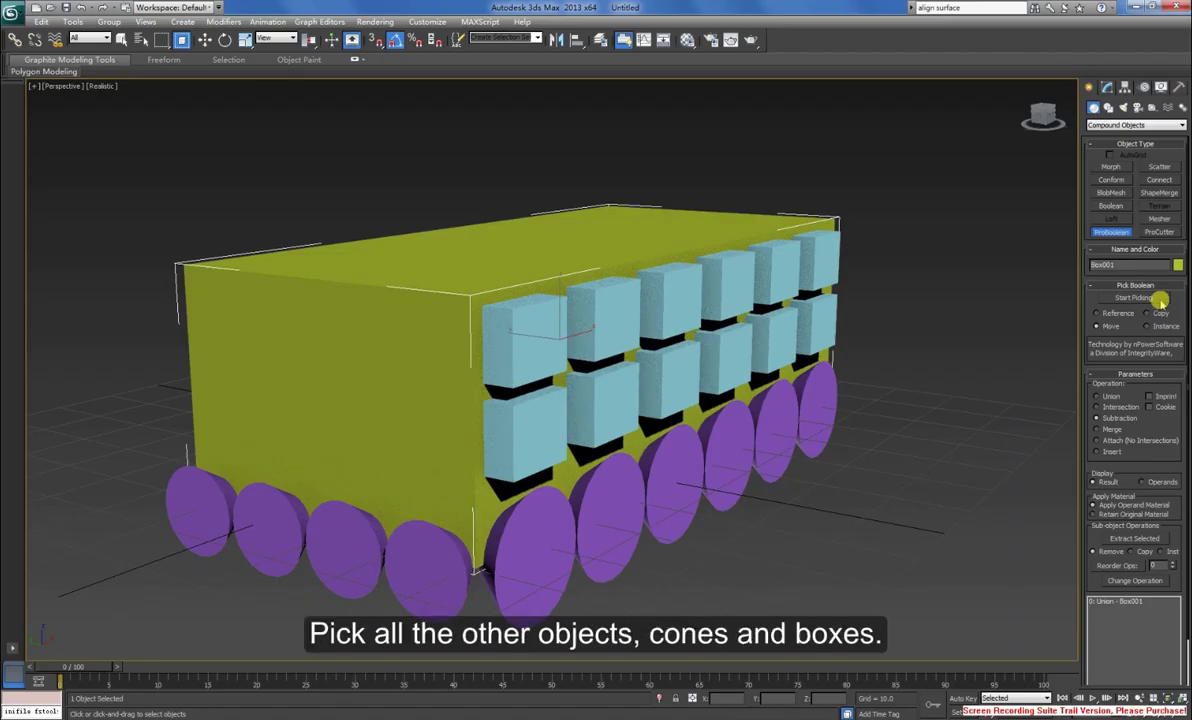
- Subtract all ten purple cones from the block to cut the arches
click(1138, 298)
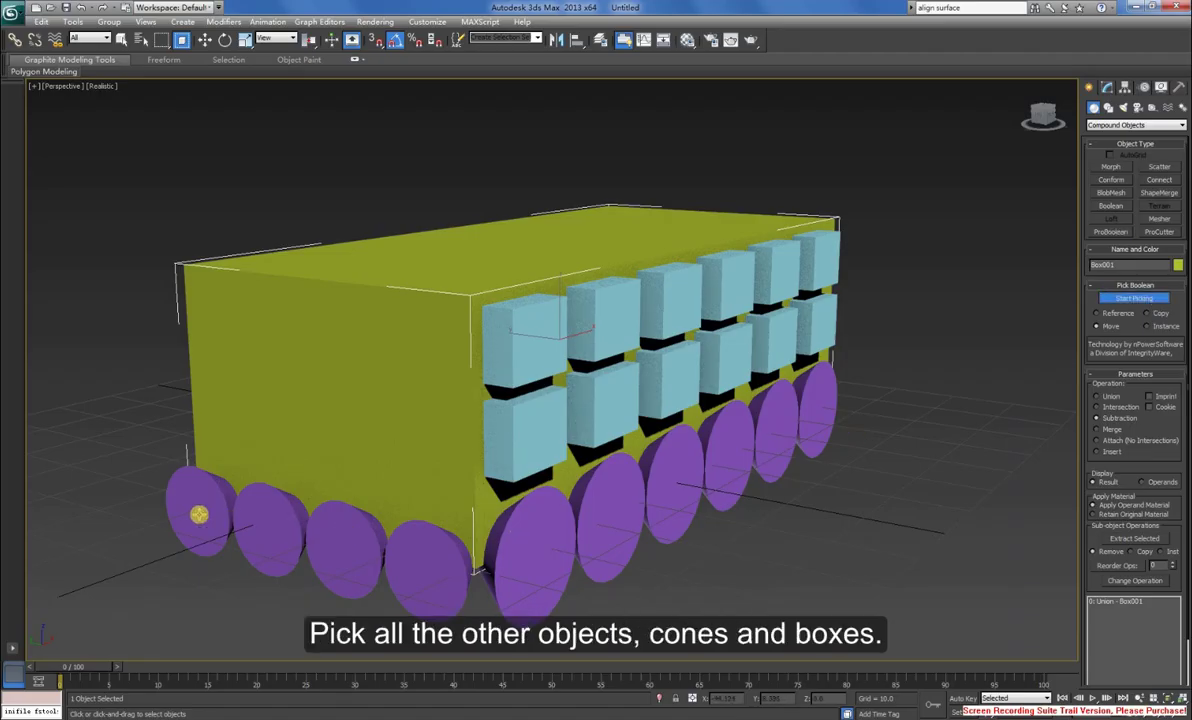
click(199, 514)
click(278, 535)
click(342, 550)
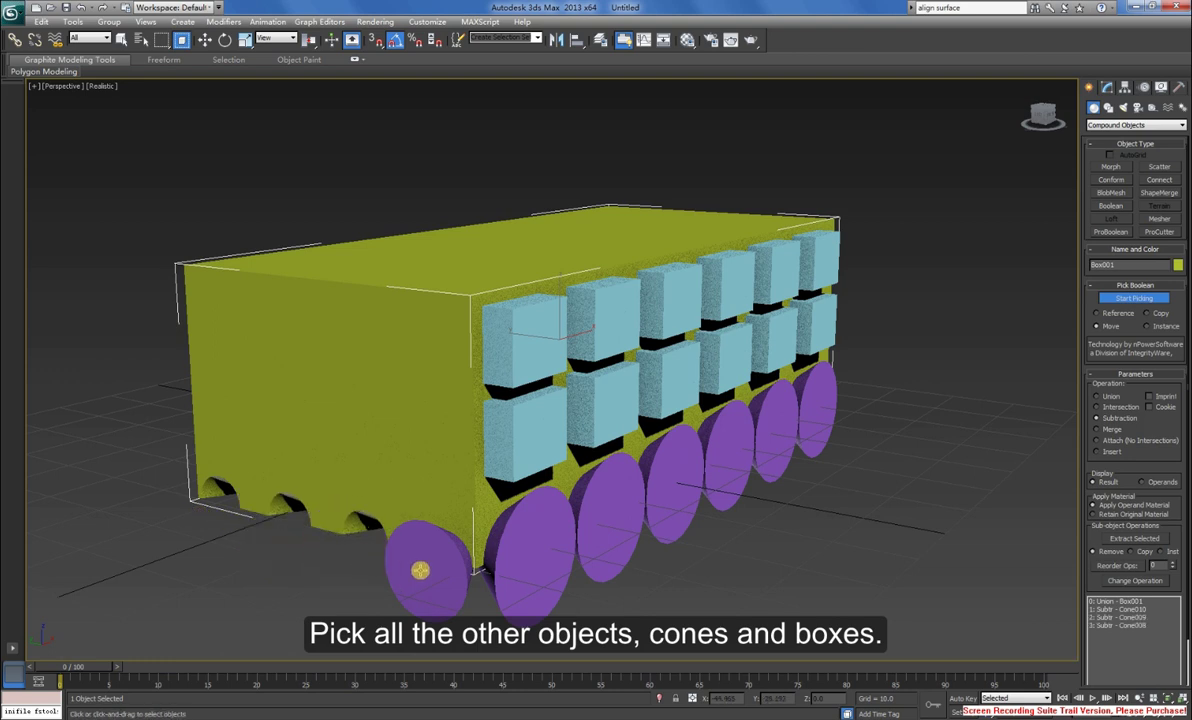
click(420, 570)
click(491, 522)
click(569, 509)
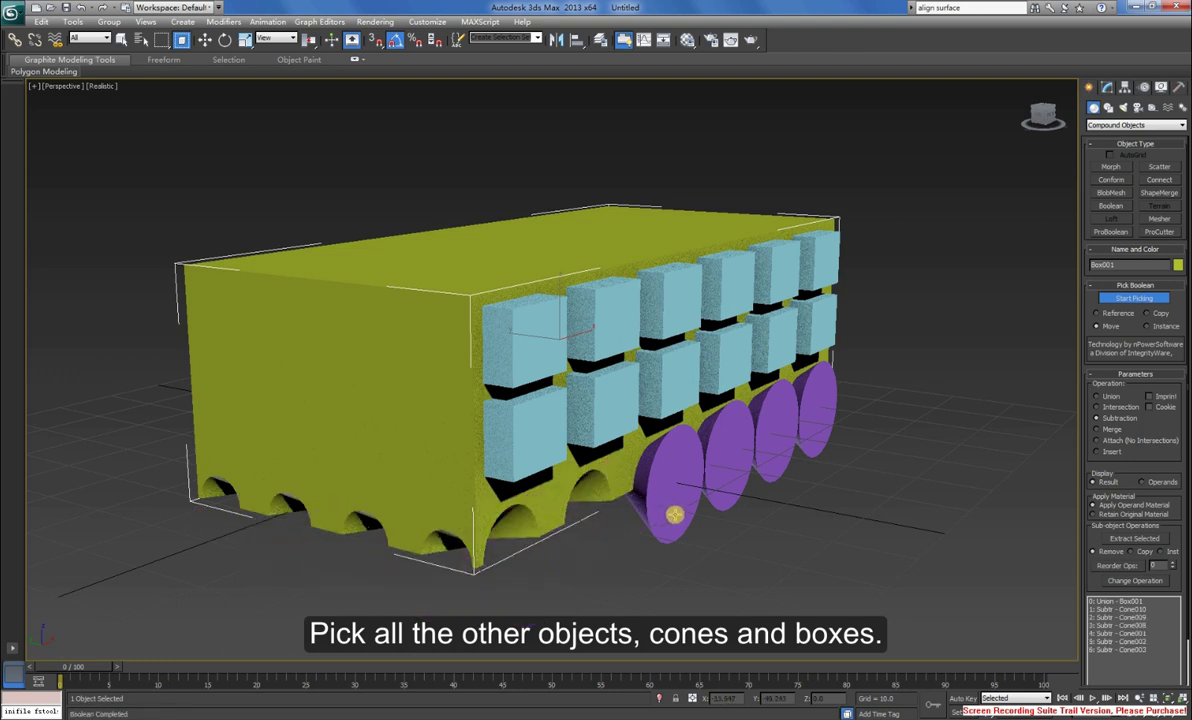
click(675, 514)
click(728, 480)
click(790, 445)
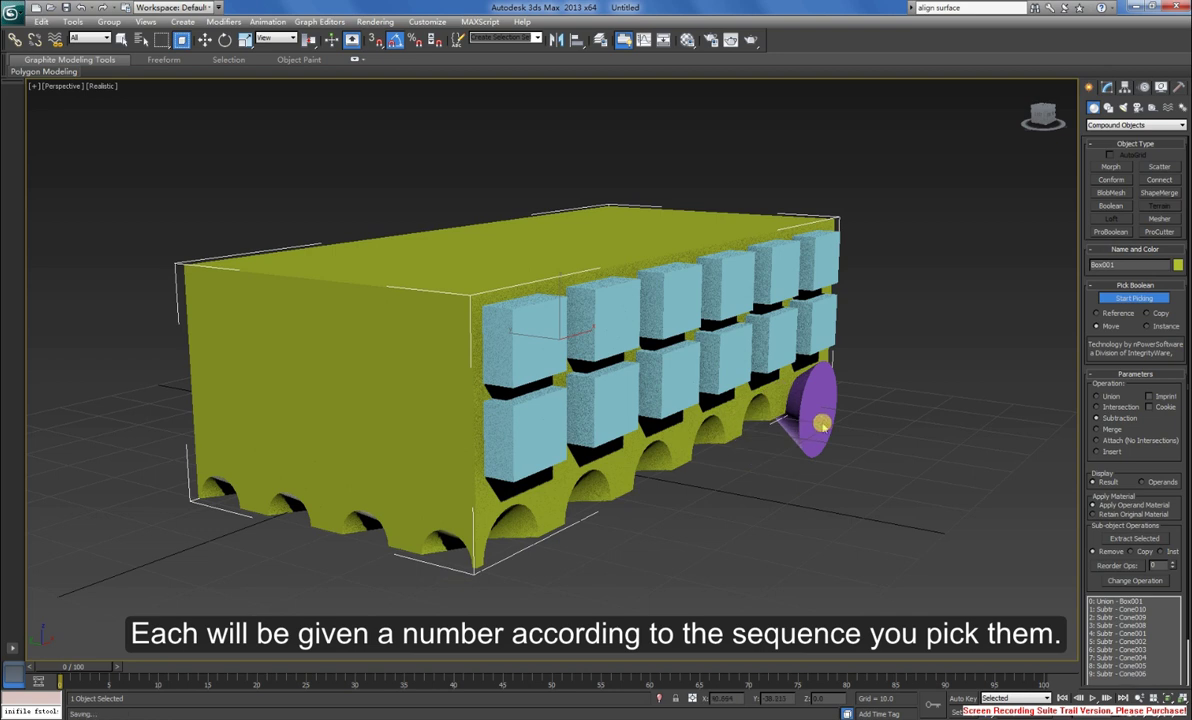
click(821, 425)
- Subtract all twelve cyan boxes to carve the window recesses, then view the front
click(525, 410)
click(530, 335)
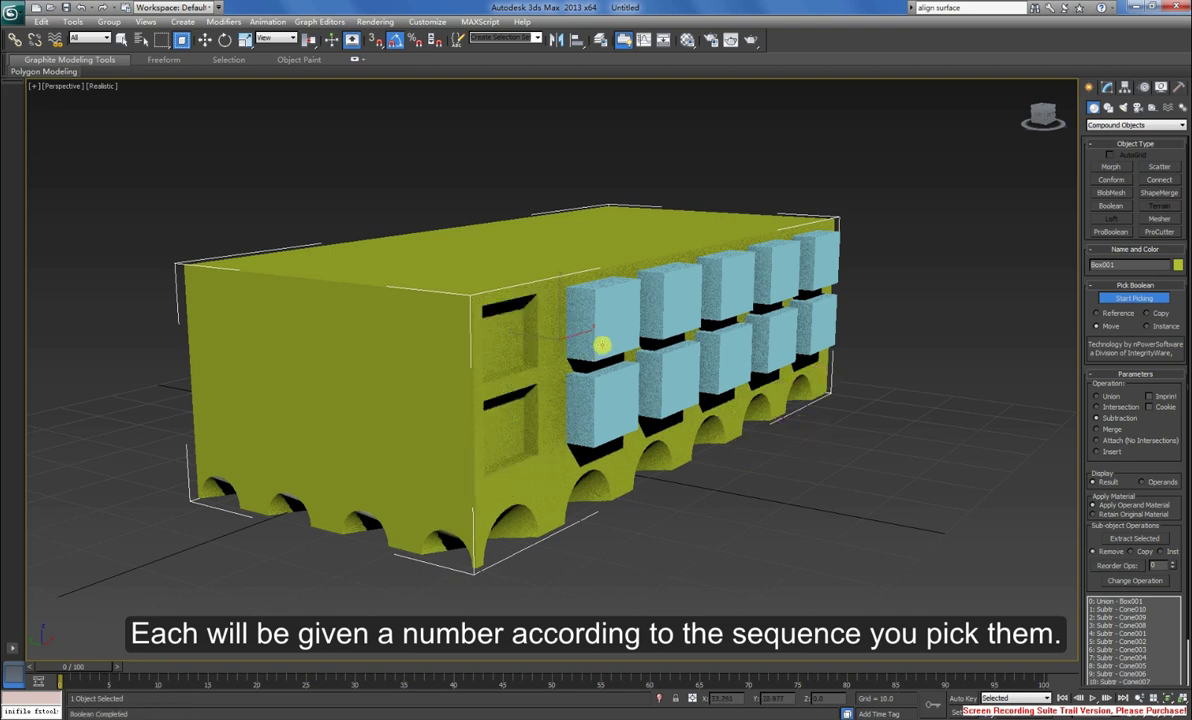
click(601, 345)
click(605, 385)
click(662, 328)
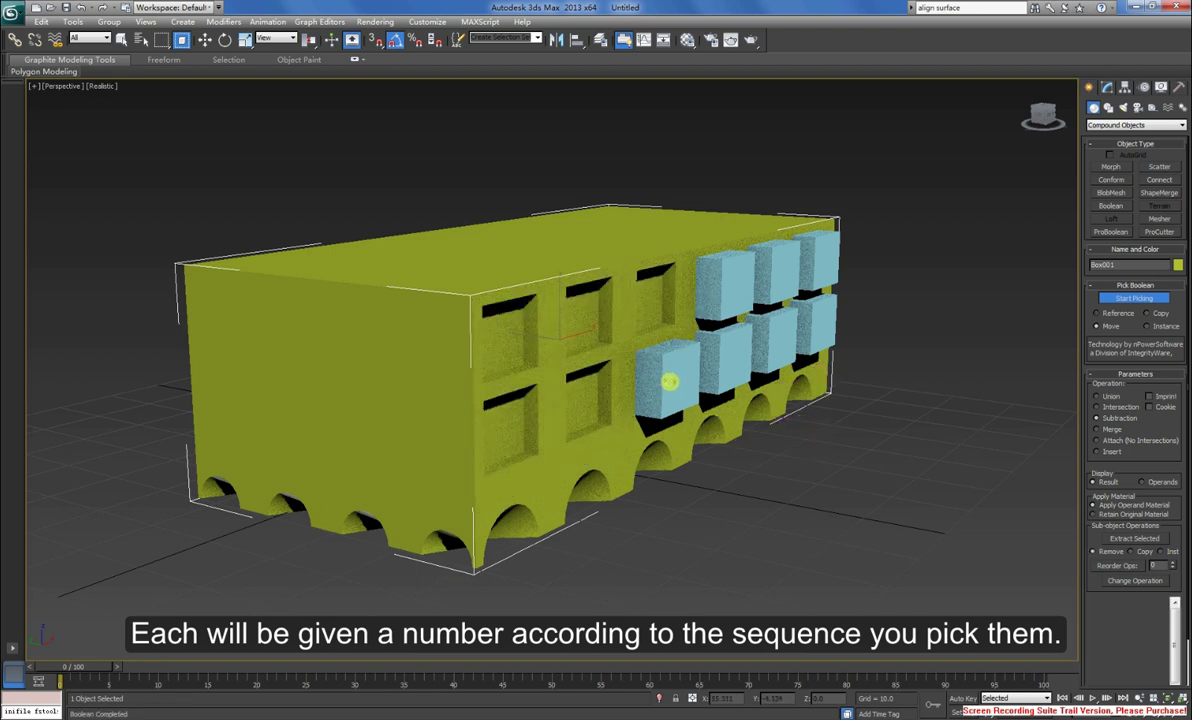
click(669, 381)
click(731, 353)
click(718, 292)
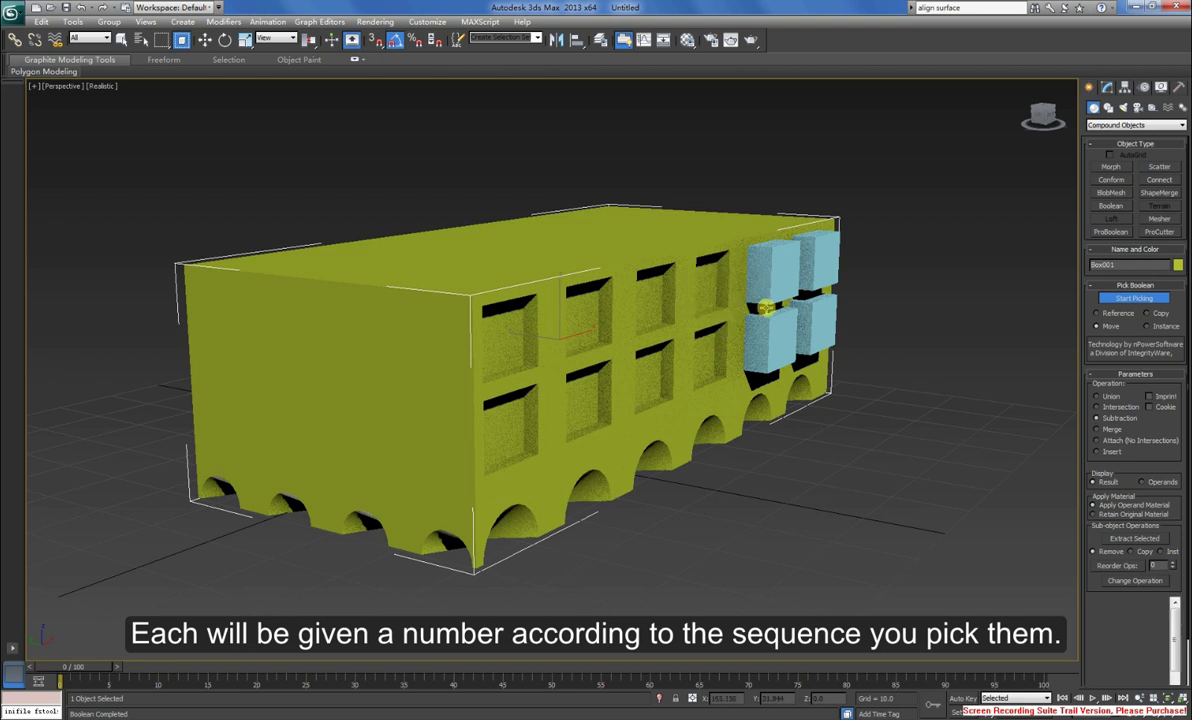
click(770, 265)
click(765, 330)
click(818, 310)
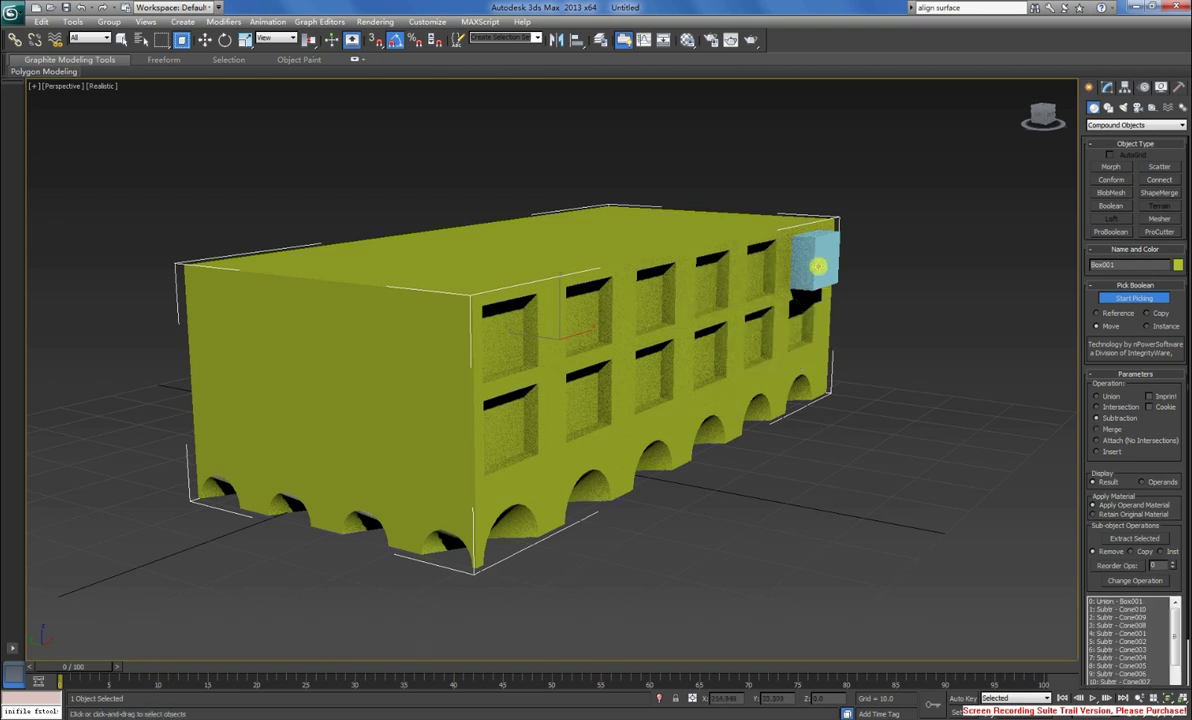
click(818, 266)
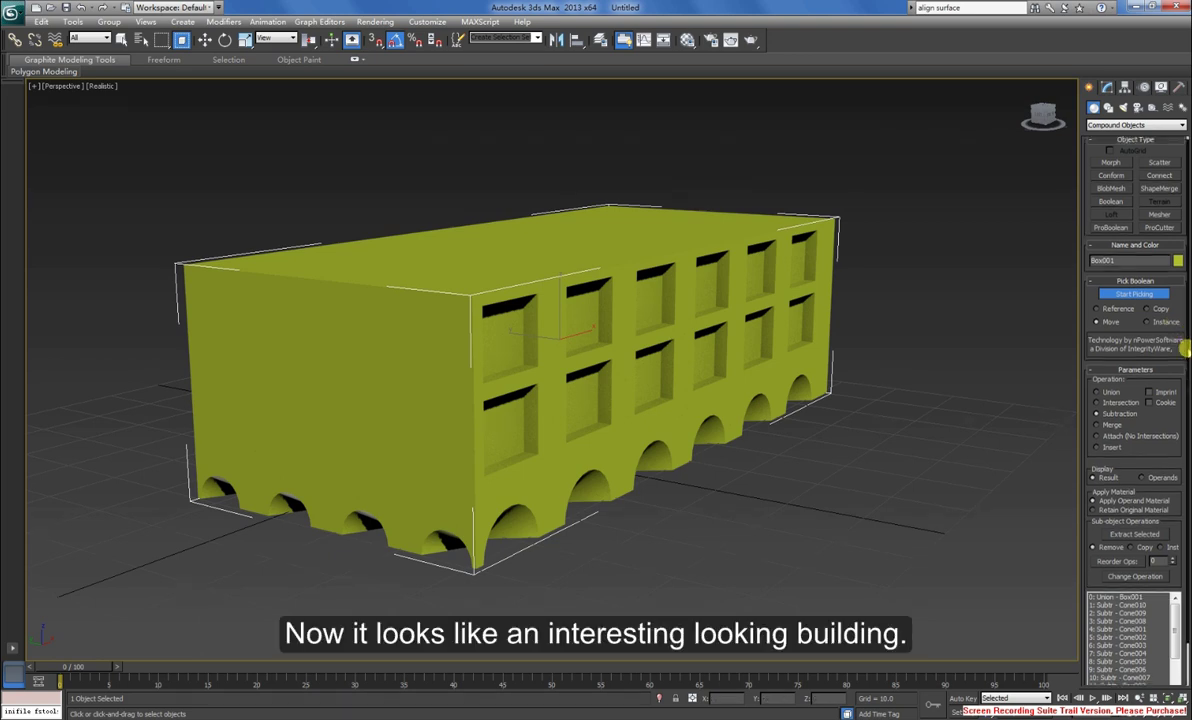
drag(1185, 346, 1185, 407)
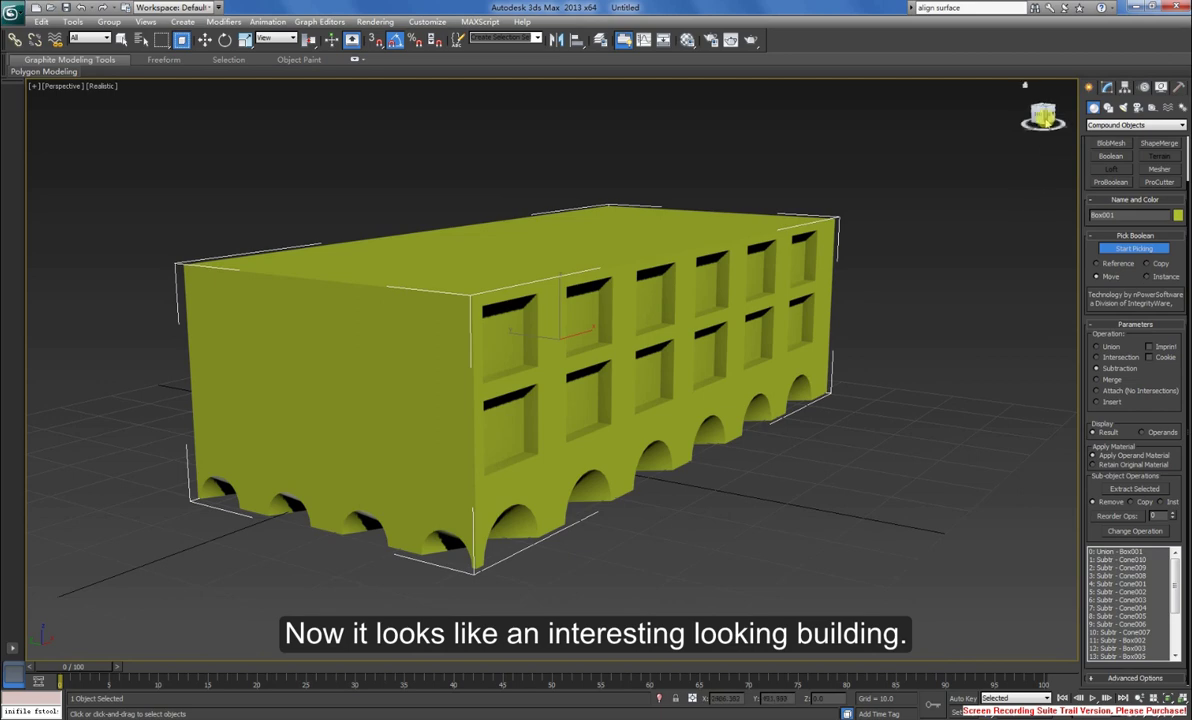
drag(1040, 113, 960, 110)
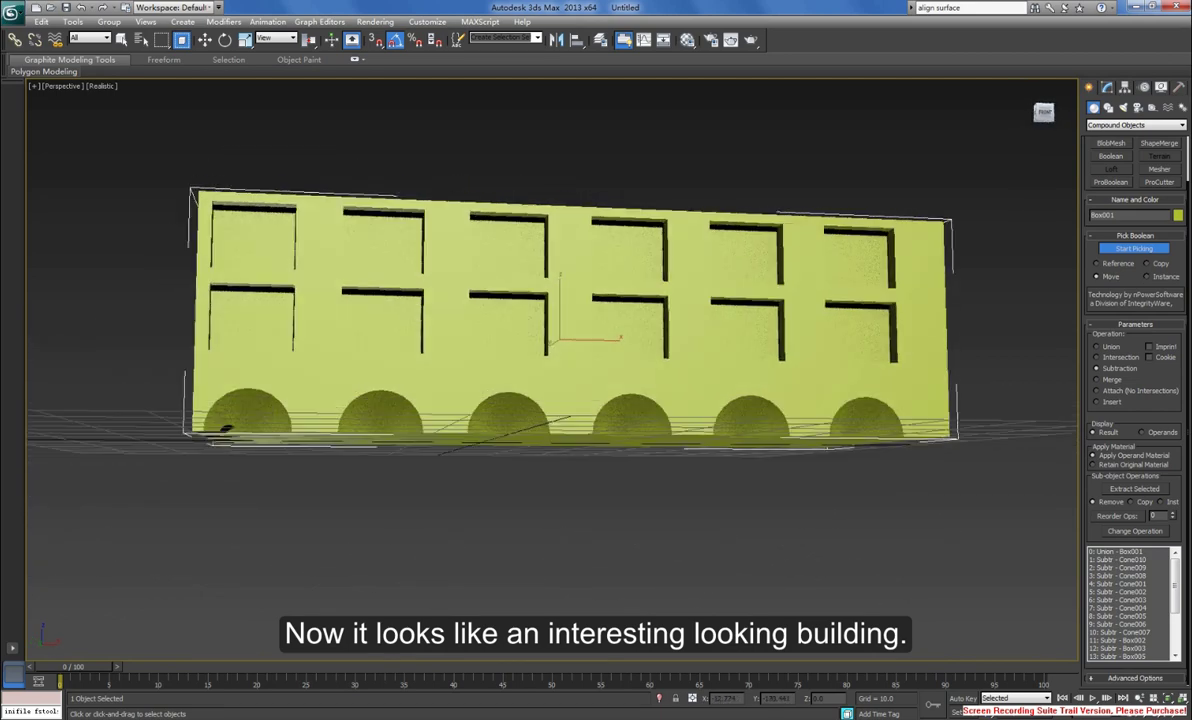
right_click(710, 404)
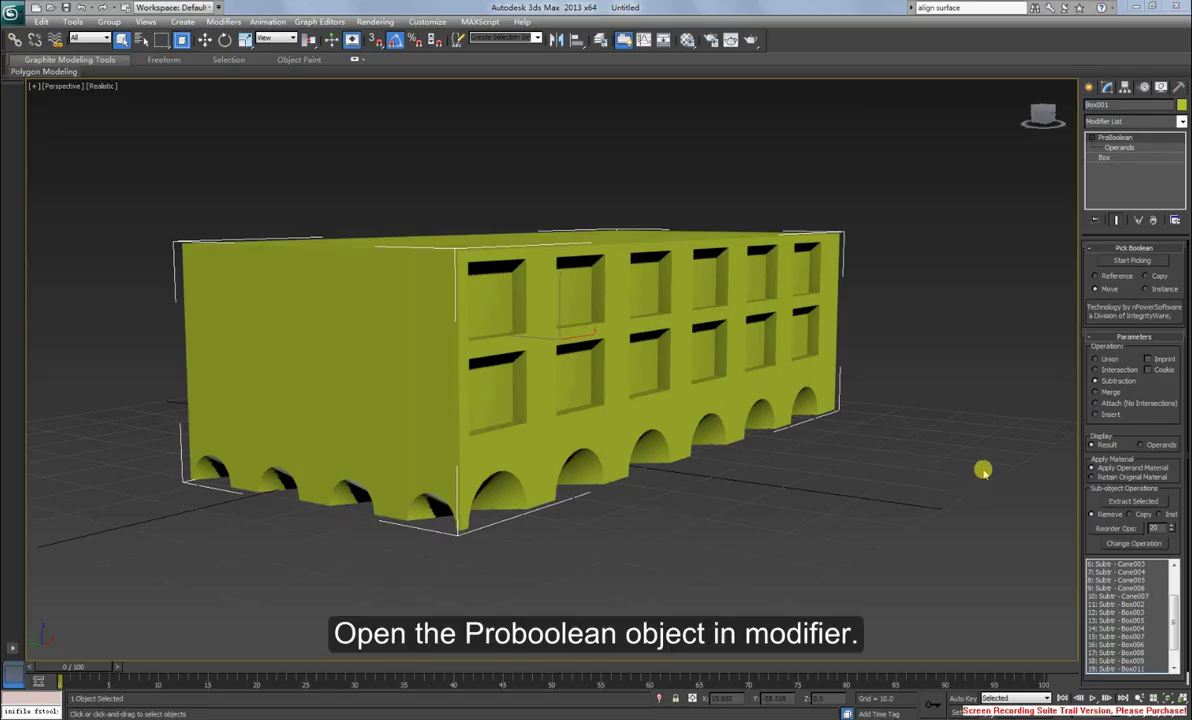
- Resize a window-box operand to width 9.715 and height 6.886, shrinking the window recesses
click(1118, 148)
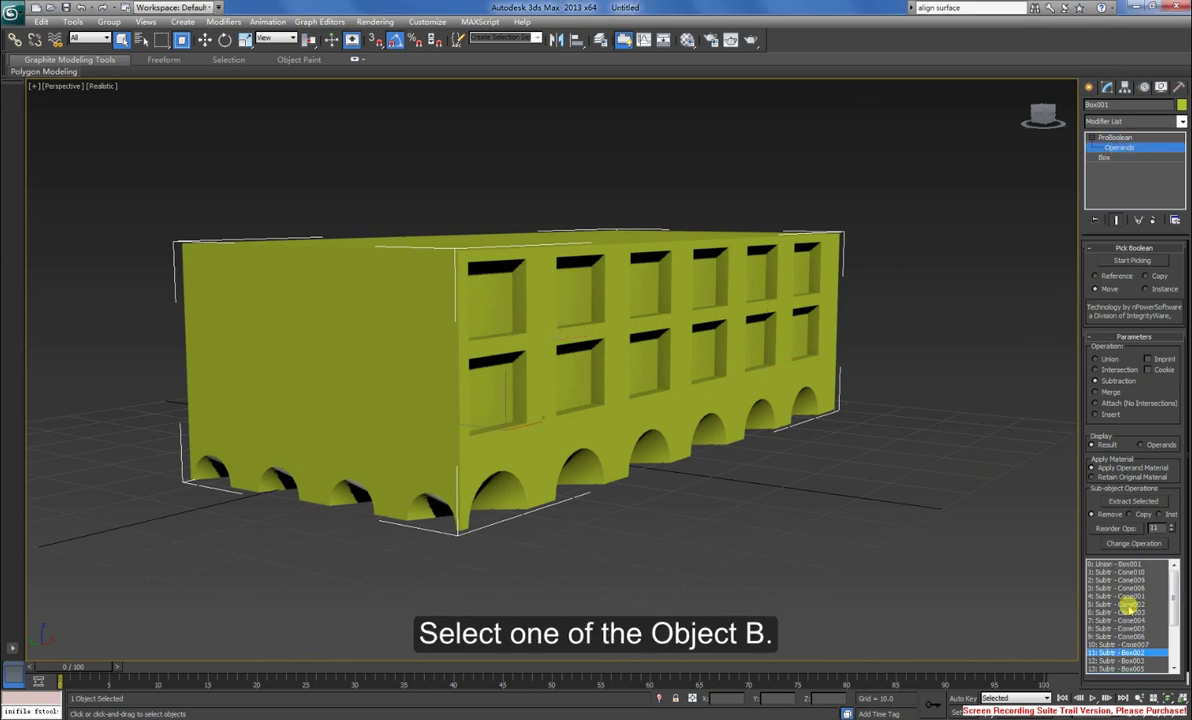
click(1130, 605)
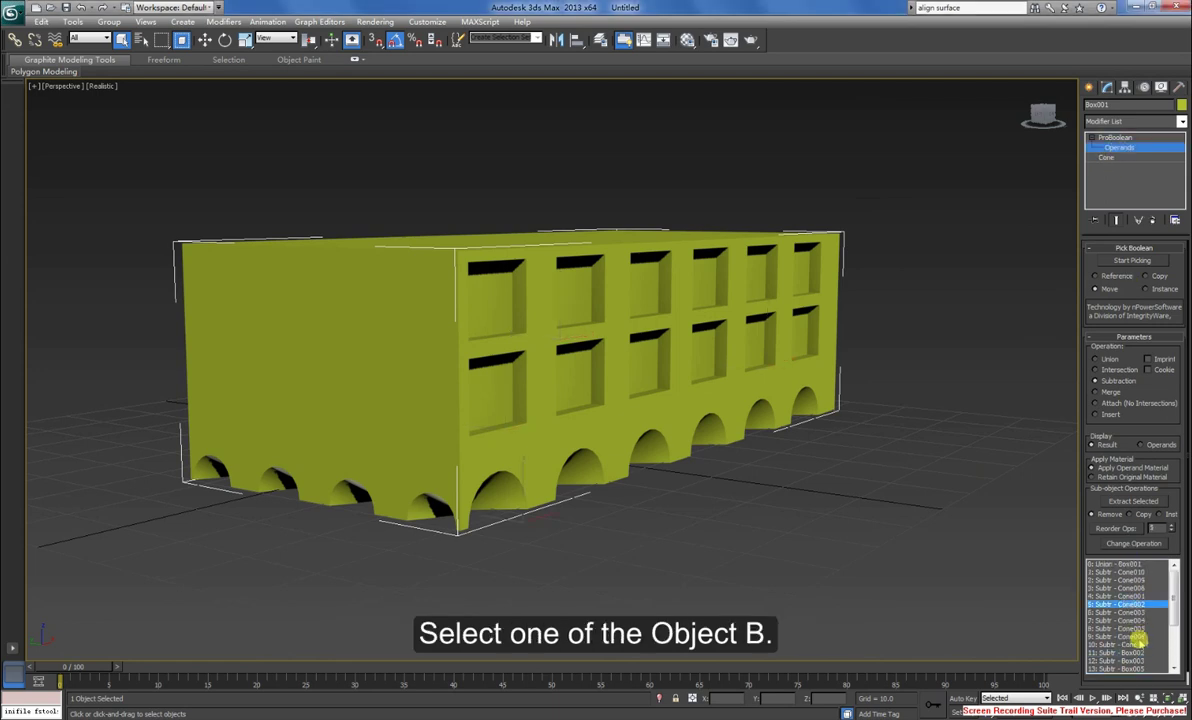
ctrl+click(1135, 636)
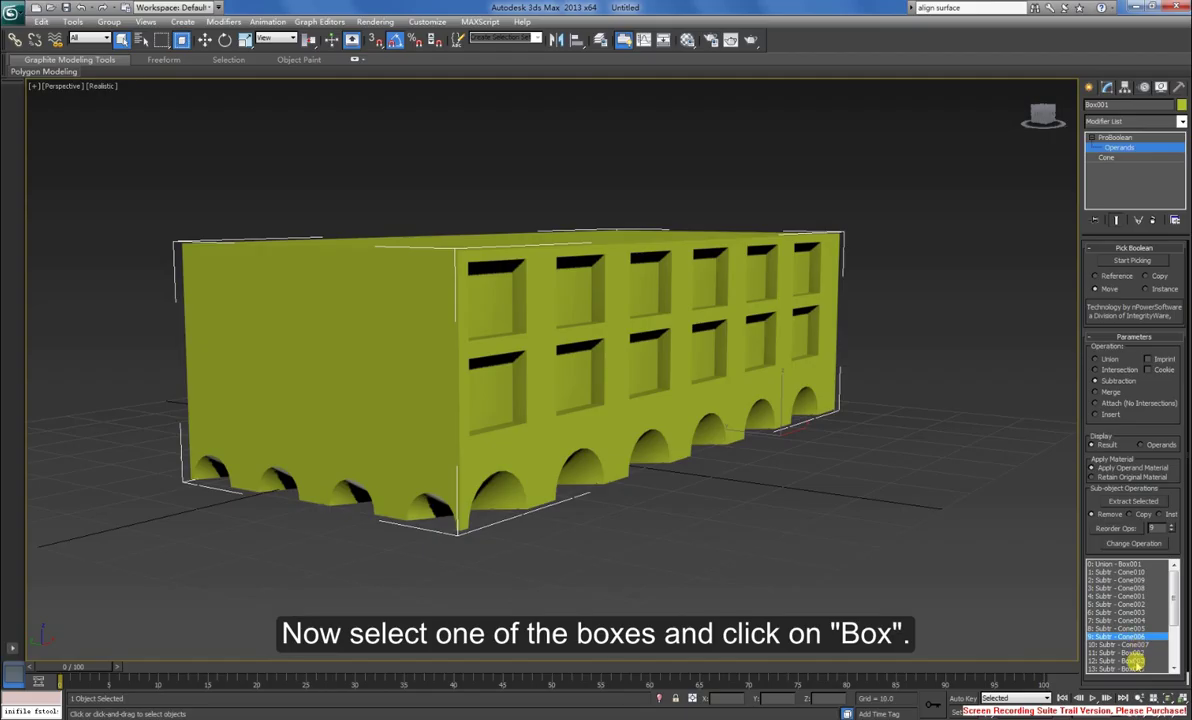
click(1125, 661)
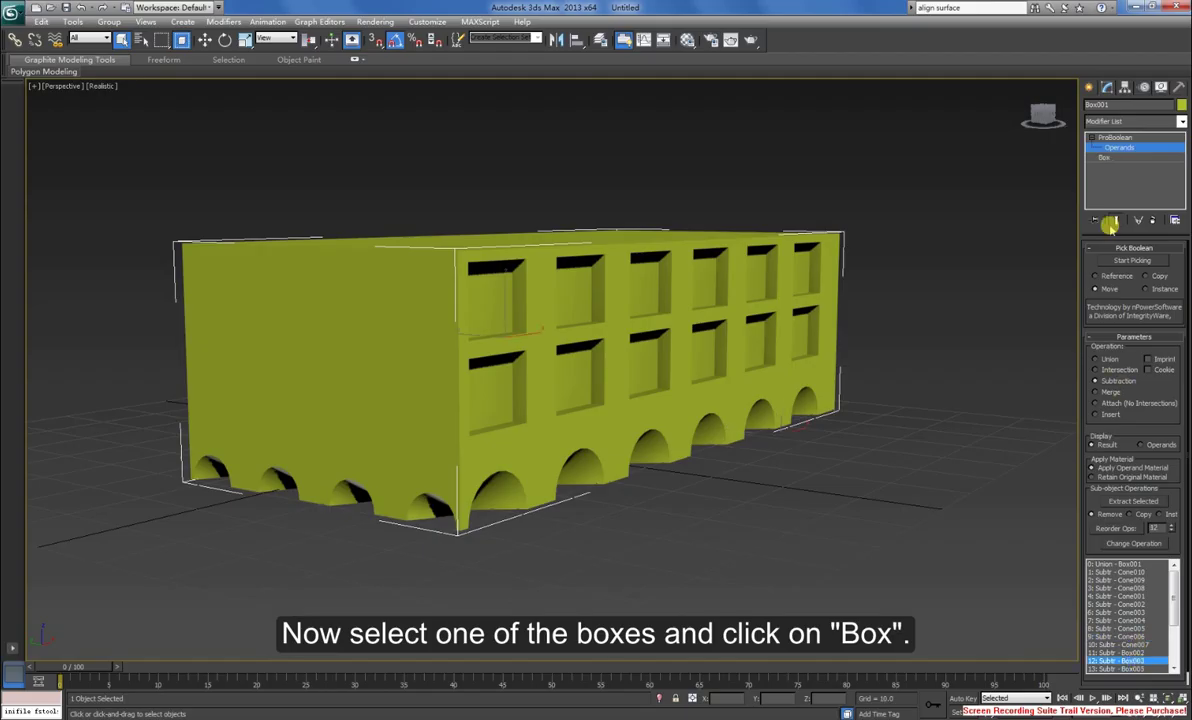
click(1105, 160)
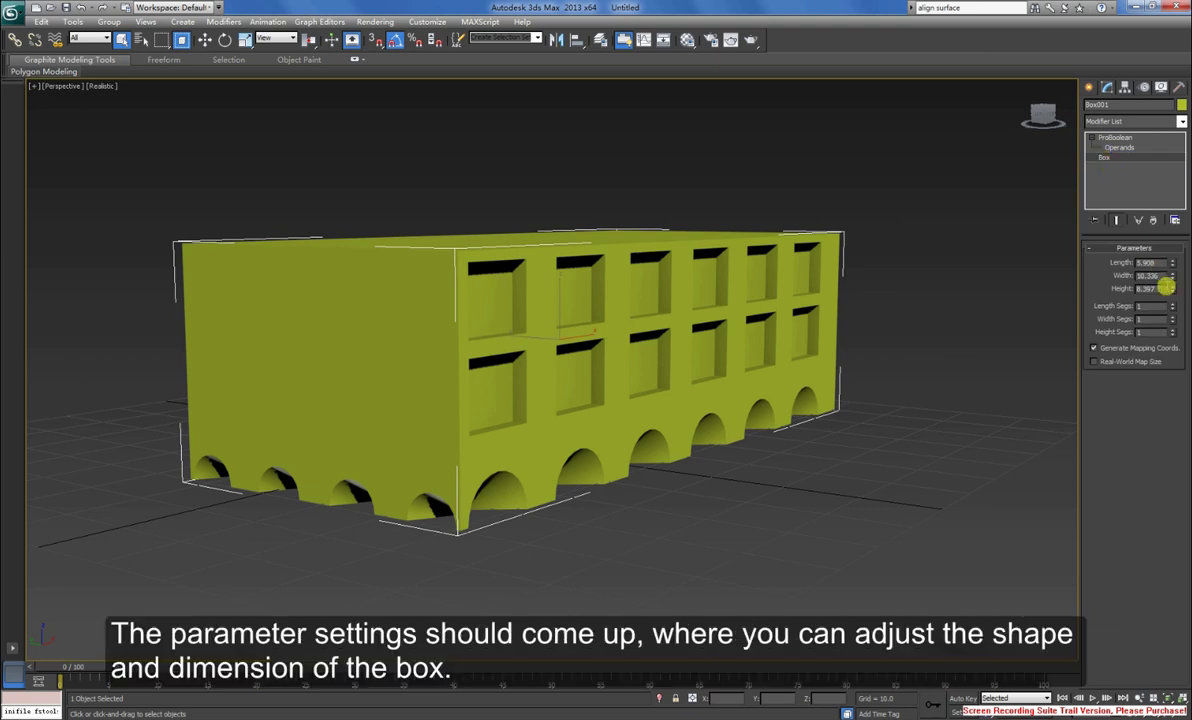
drag(1171, 286, 1172, 305)
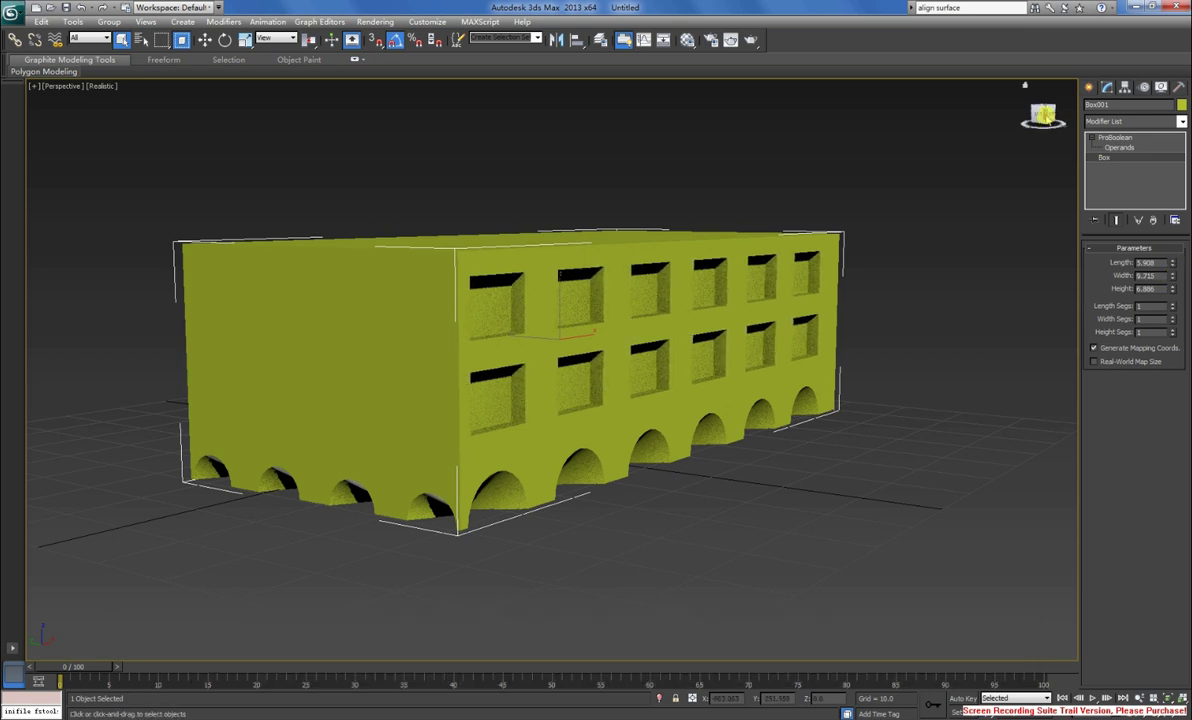
drag(1043, 117, 1015, 118)
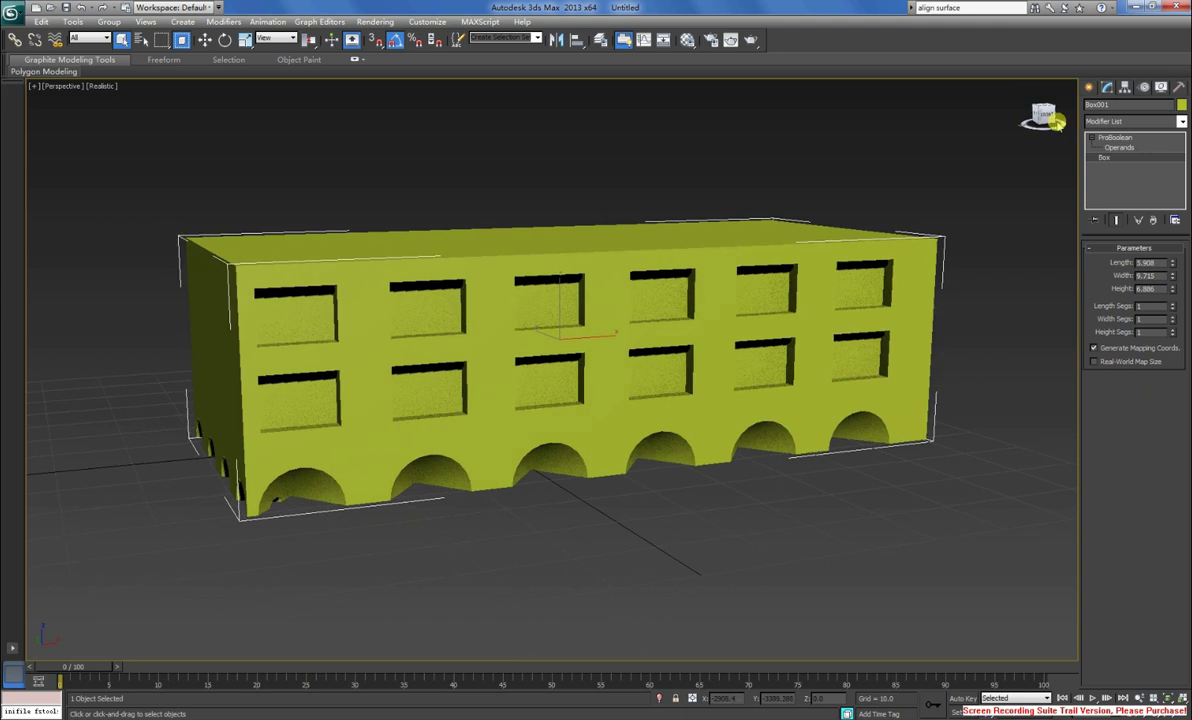
- Raise a cone operand's Radius 1 to 8.303 to widen the corner arch
click(1120, 147)
click(1133, 596)
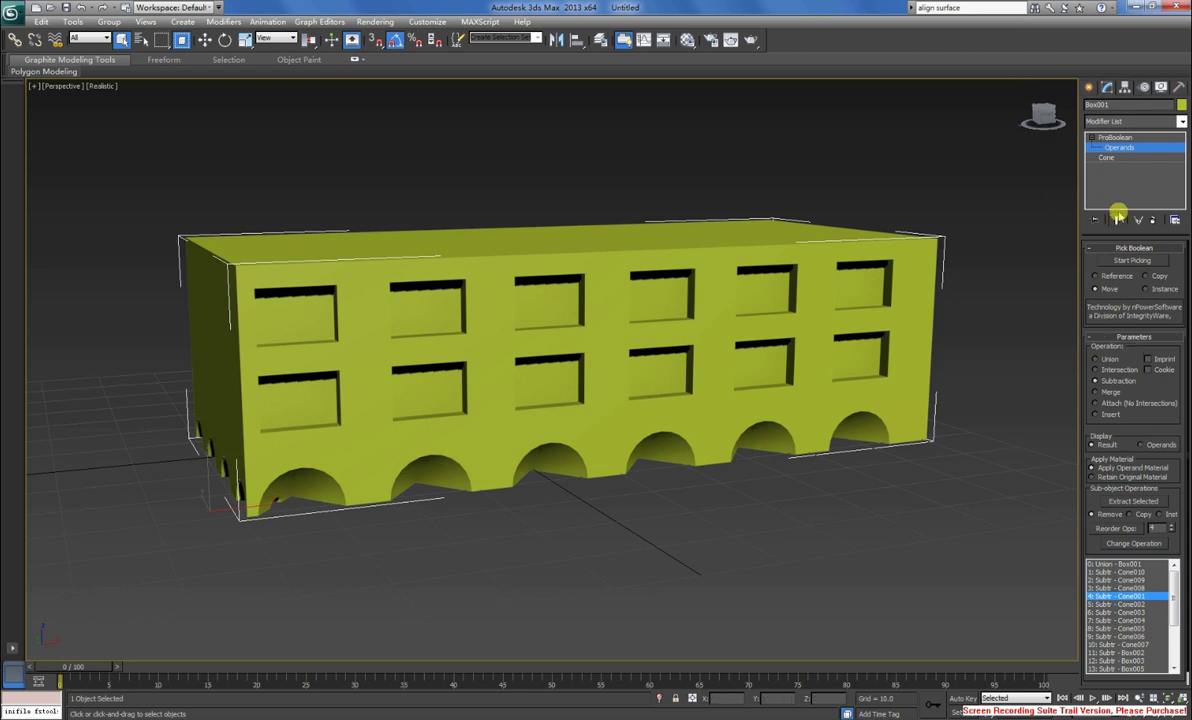
click(1106, 157)
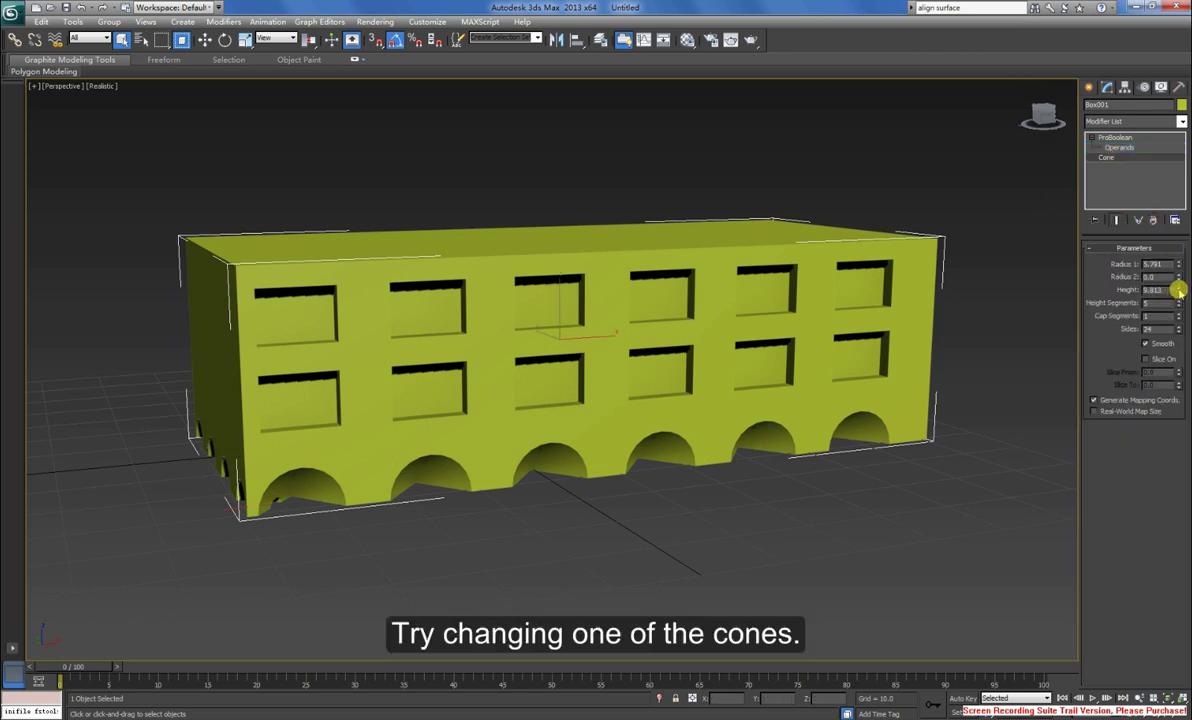
drag(1180, 263, 1180, 264)
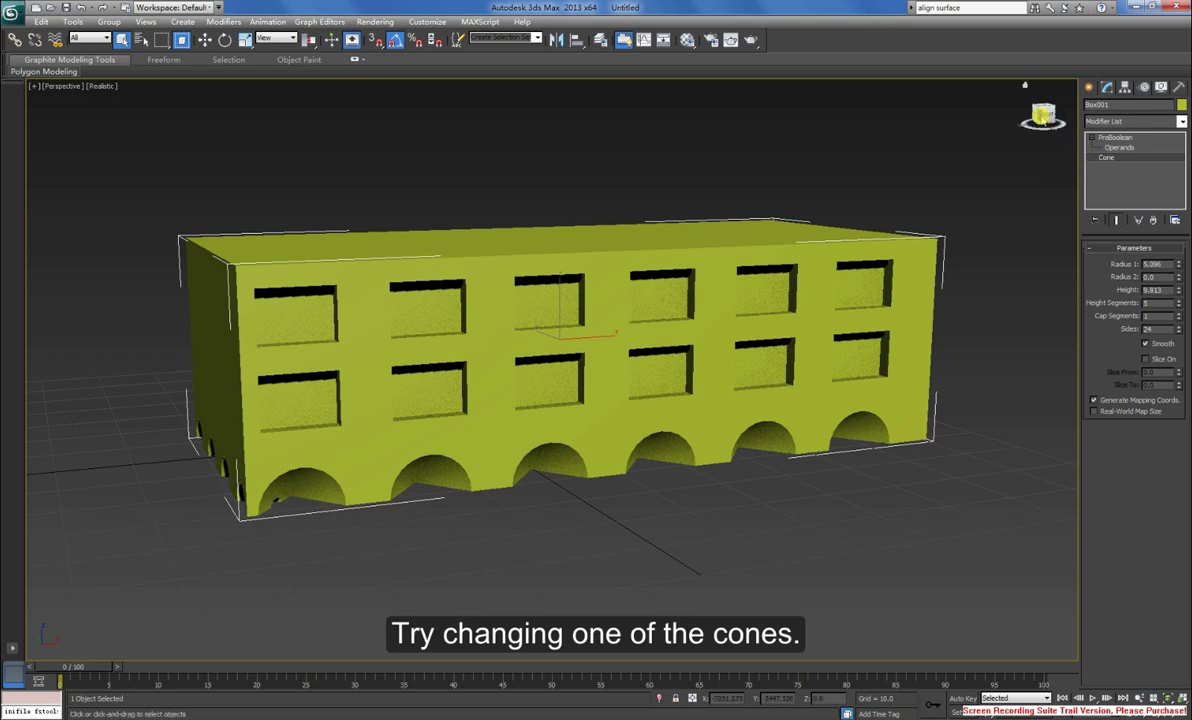
mouse_move(965, 110)
alt+middle_down()
mouse_move(1020, 112)
mouse_move(1010, 111)
alt+middle_up()
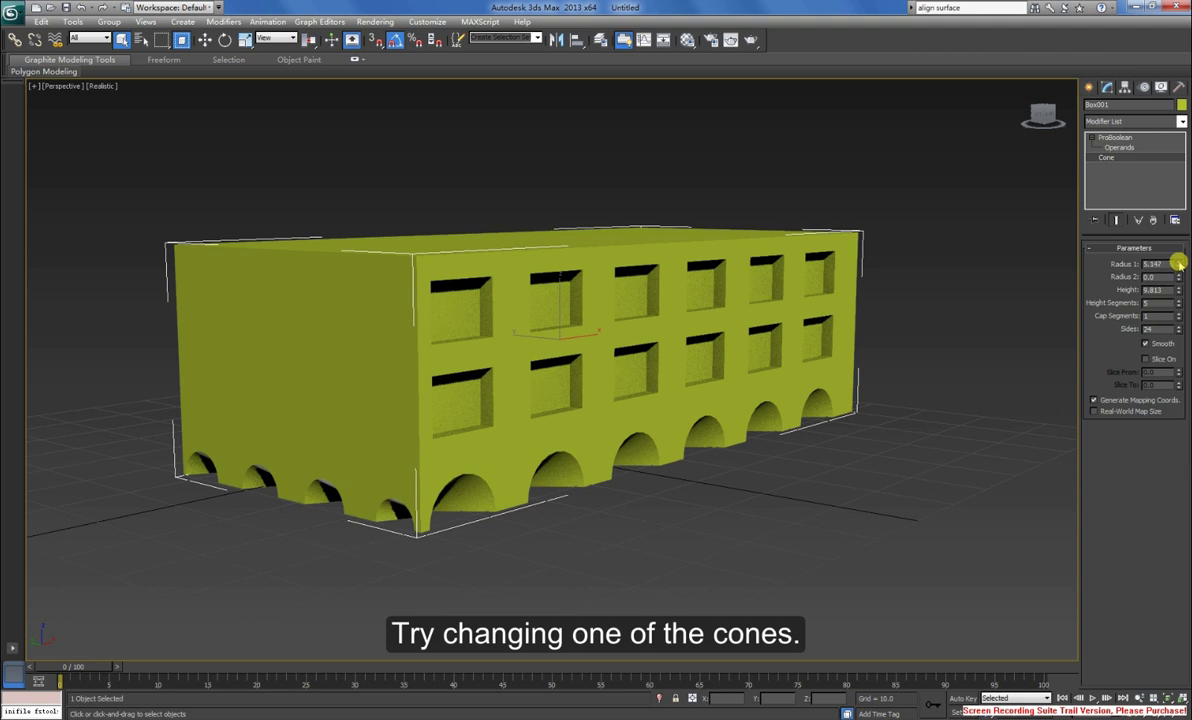
mouse_move(1180, 263)
mouse_down()
mouse_move(1178, 176)
mouse_move(1178, 231)
mouse_up()
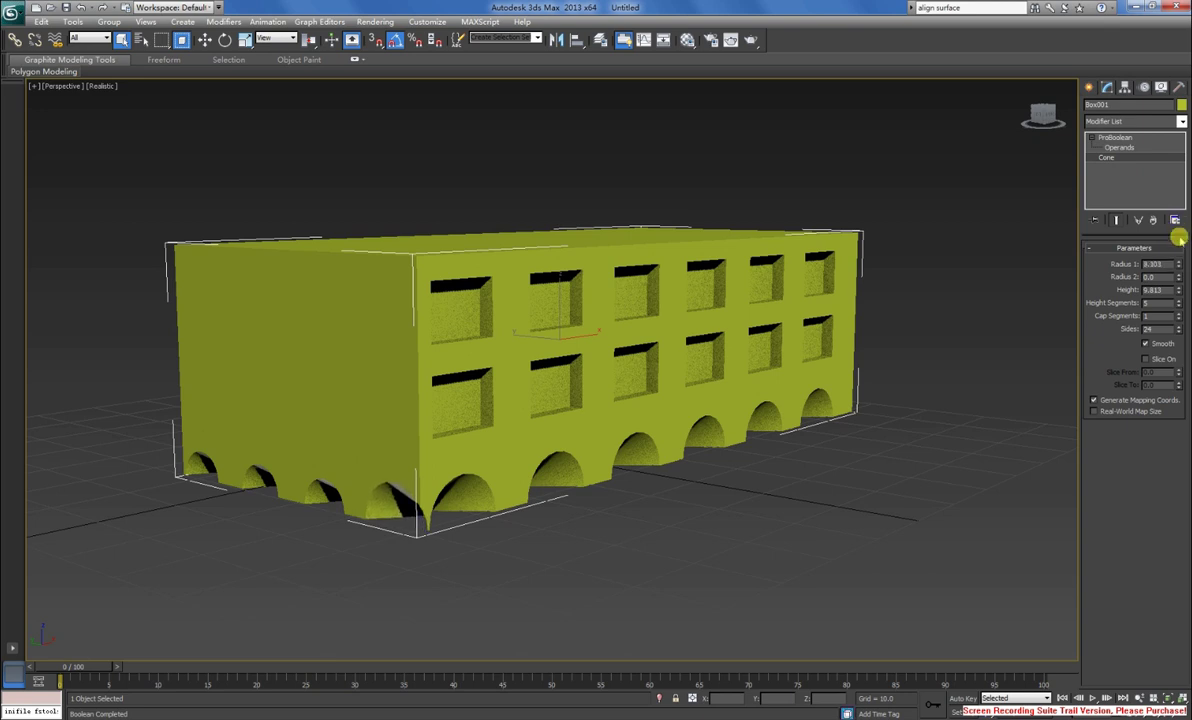
- Give the instanced Cone005 operand height 7.746 and Radius 2 of 0.18
click(1120, 147)
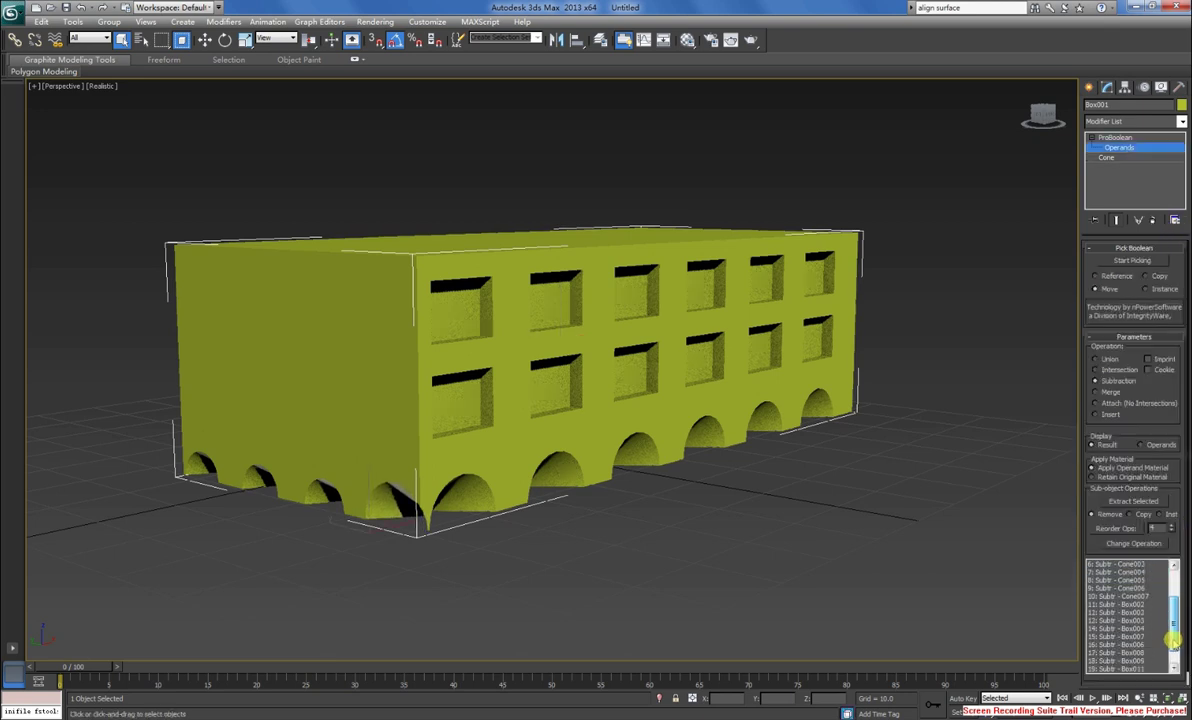
click(1128, 628)
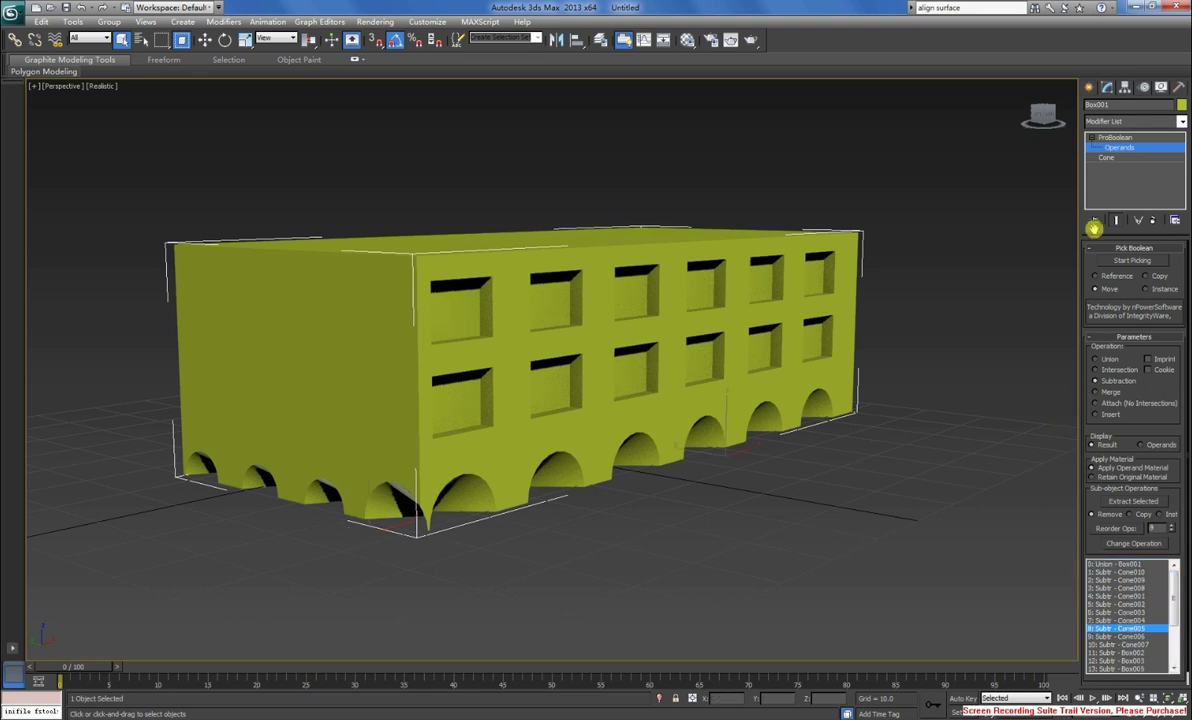
click(1106, 157)
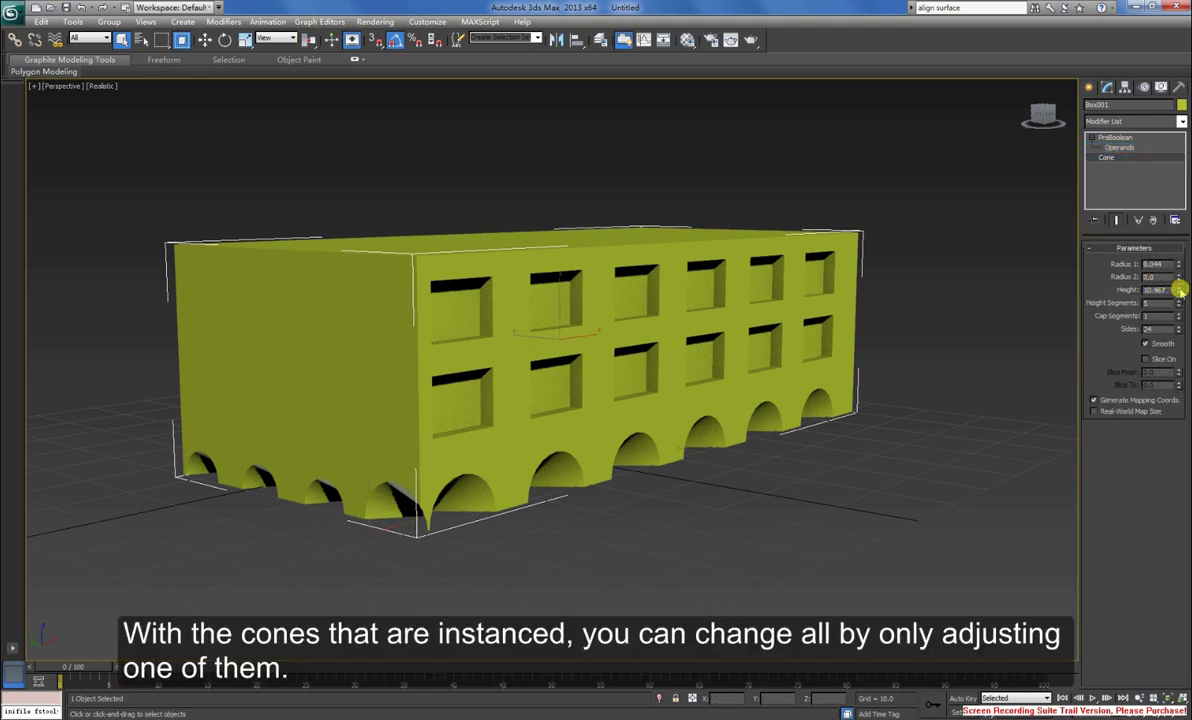
drag(1180, 287, 1186, 188)
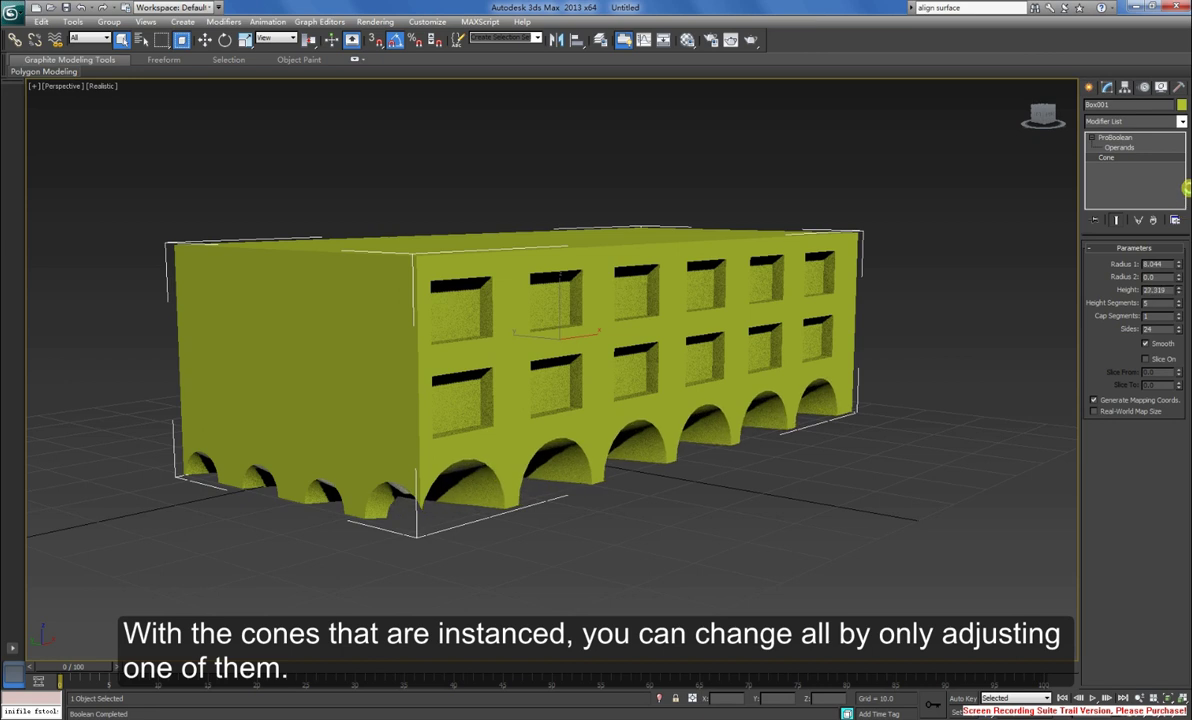
drag(1188, 236, 1186, 303)
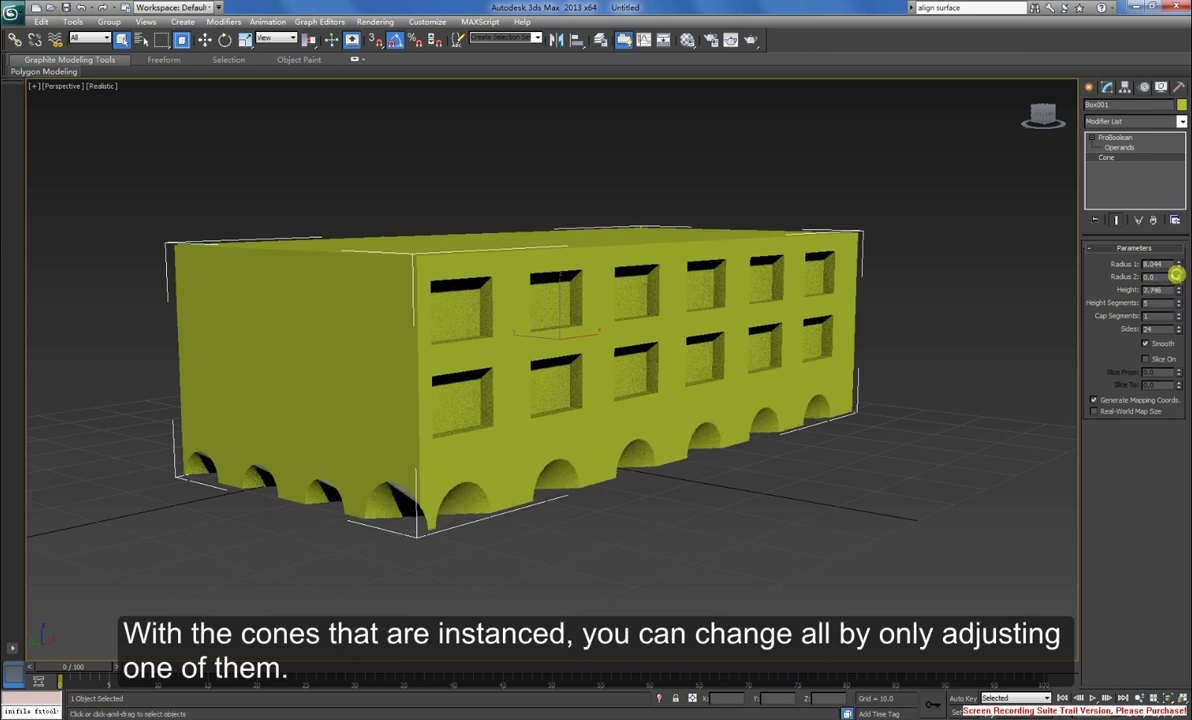
drag(1176, 274, 1180, 248)
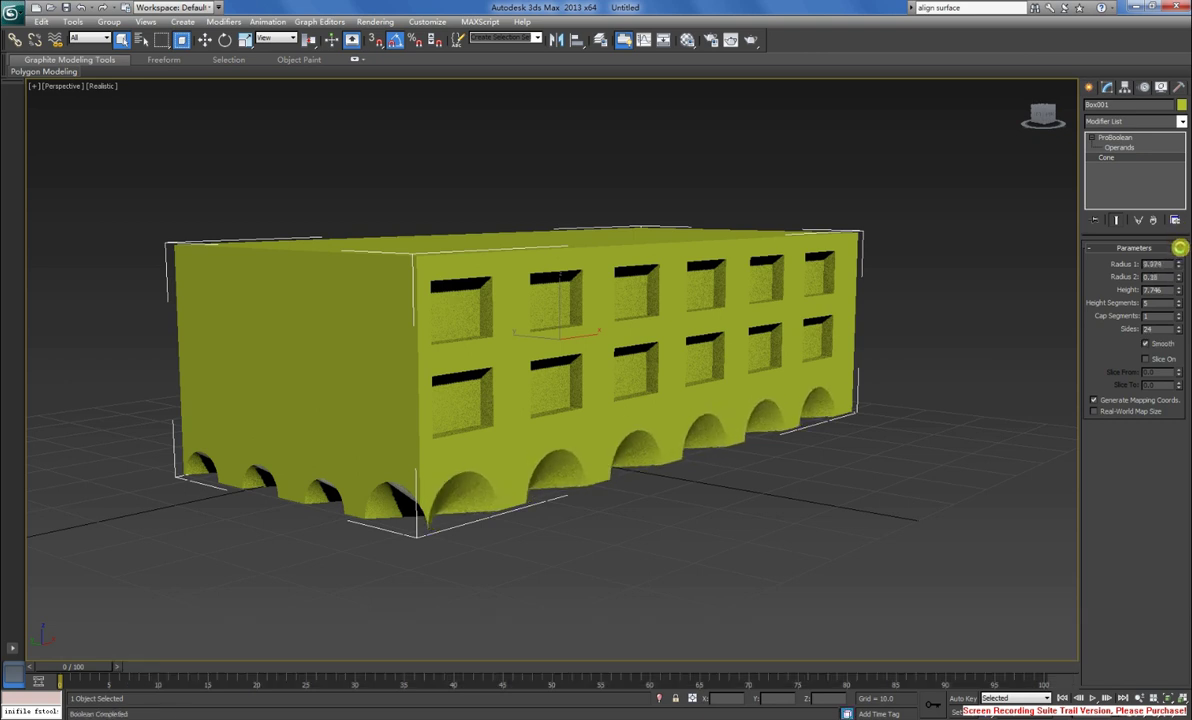